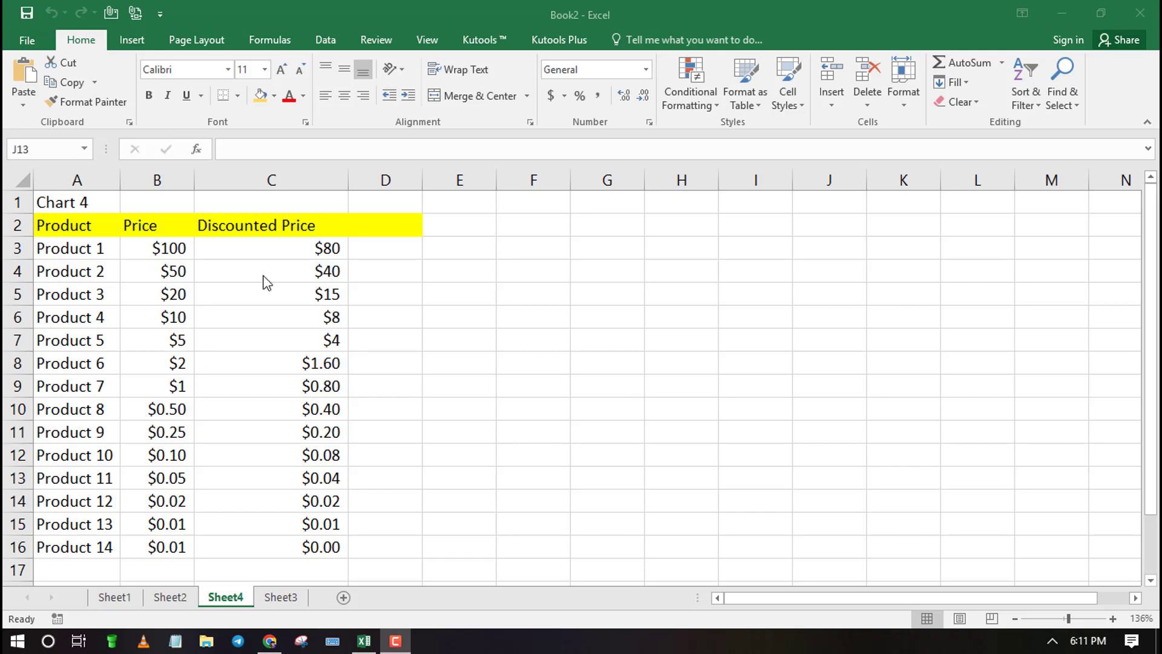
Step: Tick Developer under Main Tabs in Customize the Ribbon so the Developer tab shows
left_click(410, 47)
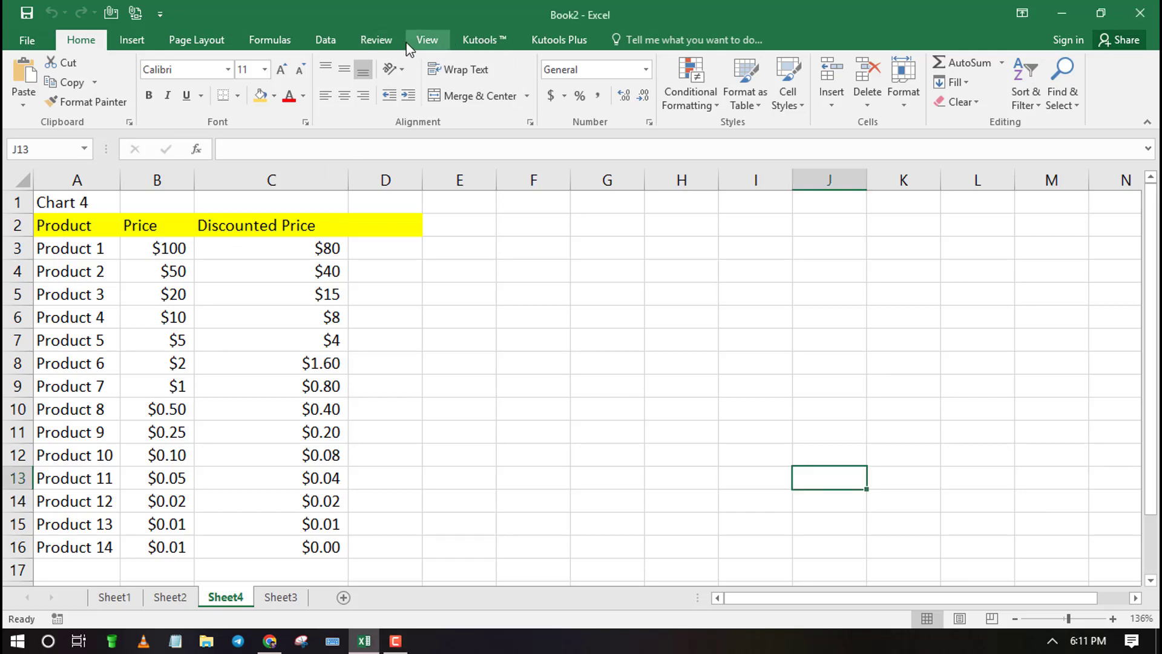
right_click(408, 46)
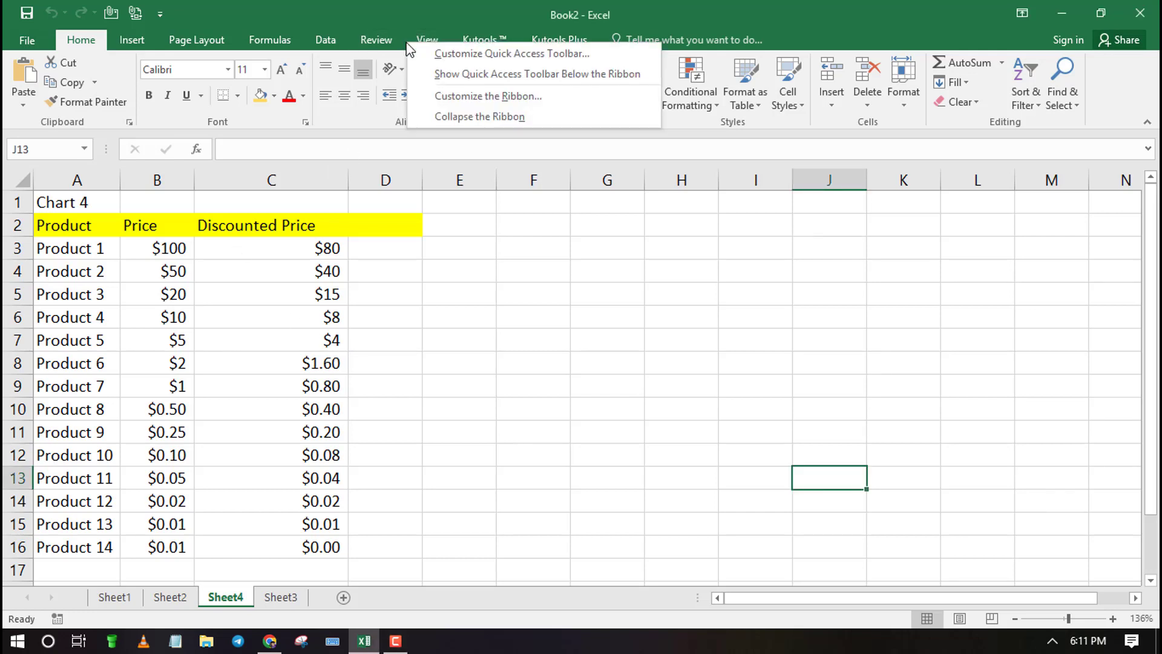
left_click(503, 95)
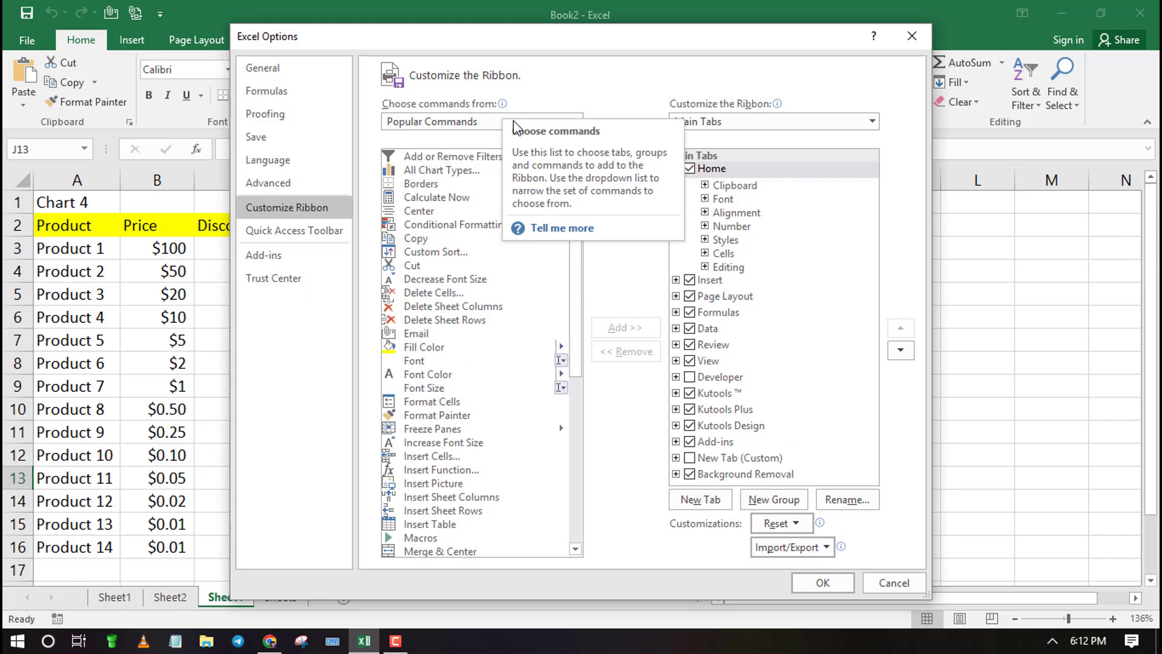
left_click(690, 378)
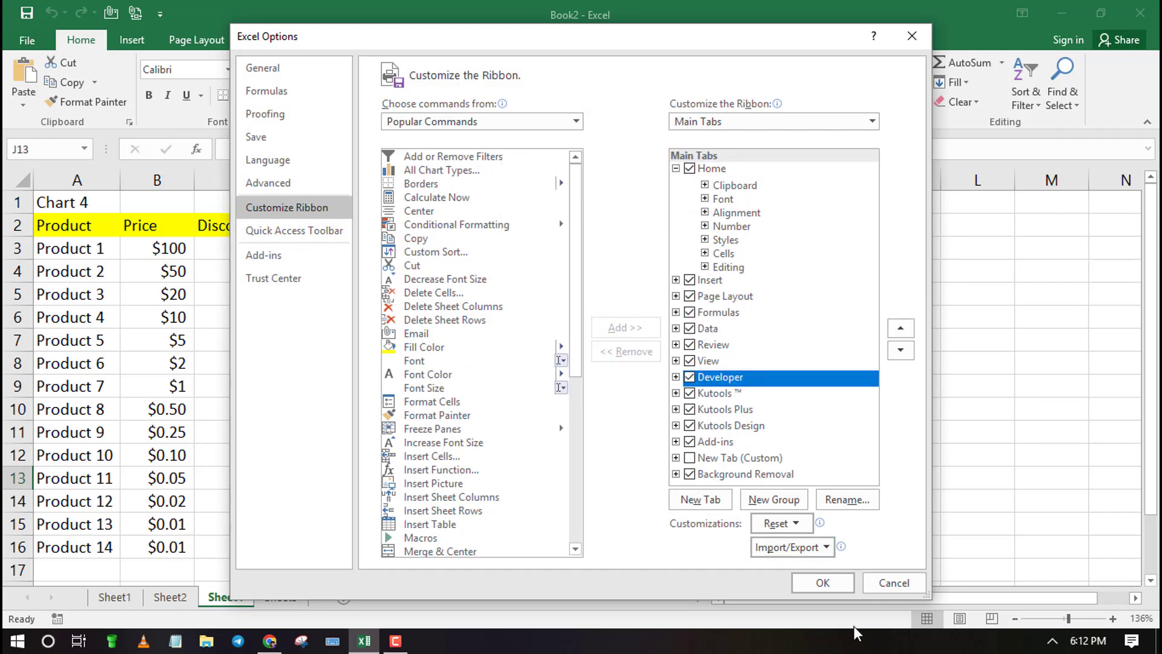
left_click(840, 589)
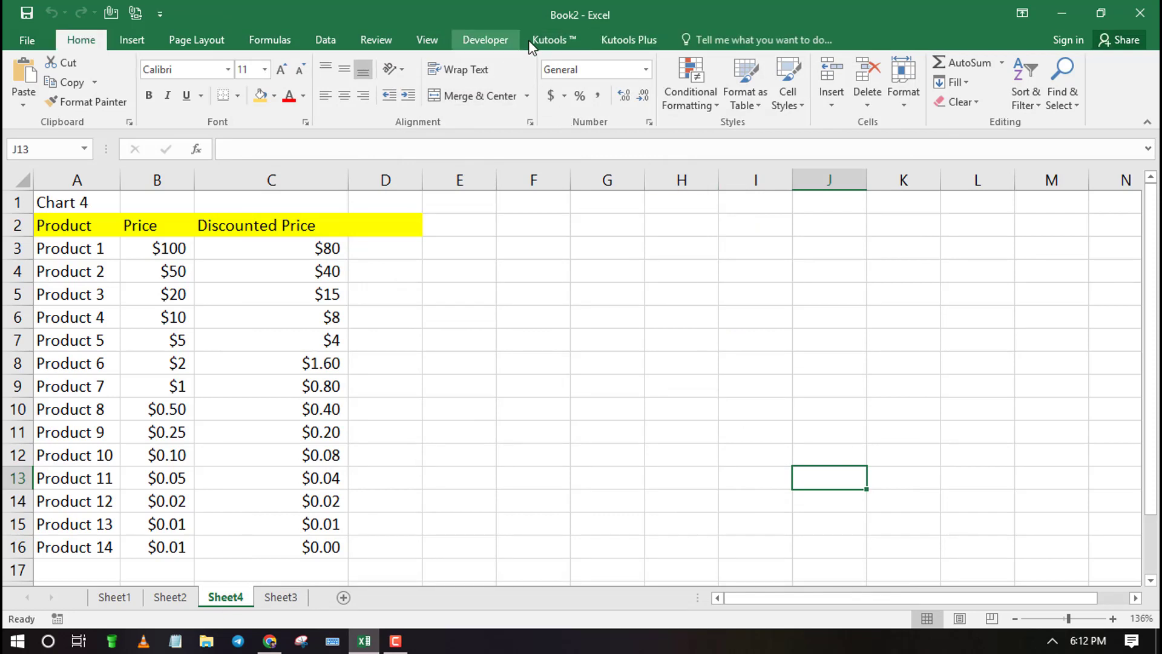
Step: Record macro Macro11 in This Workbook with shortcut Ctrl+w and description 'style'
left_click(486, 43)
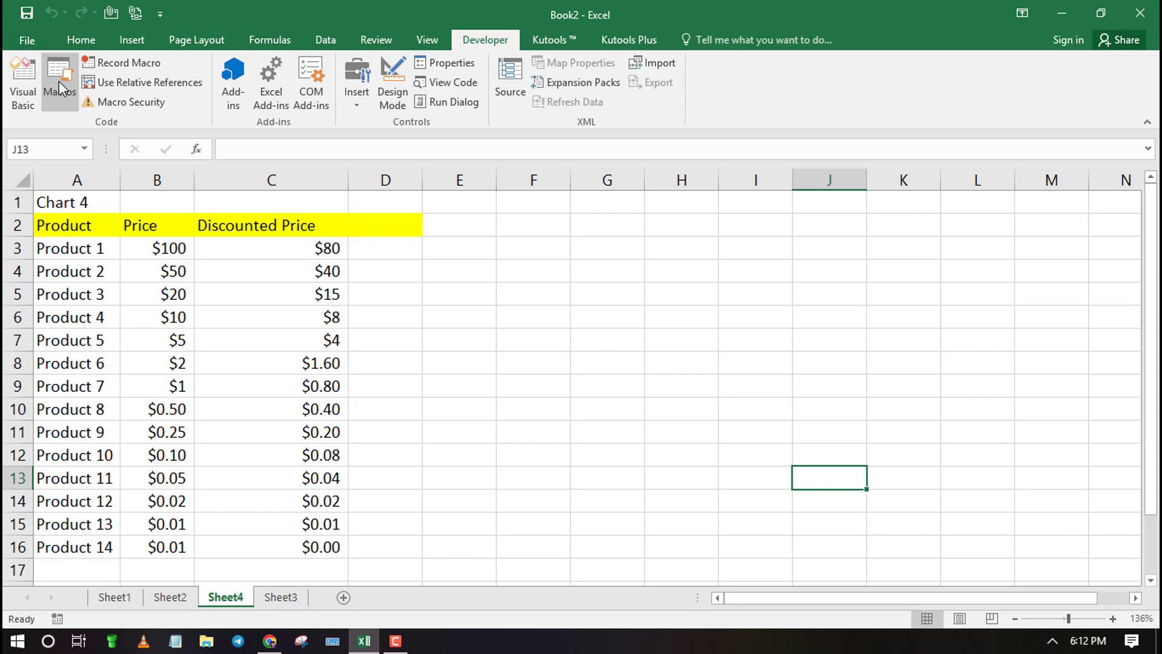
left_click(139, 67)
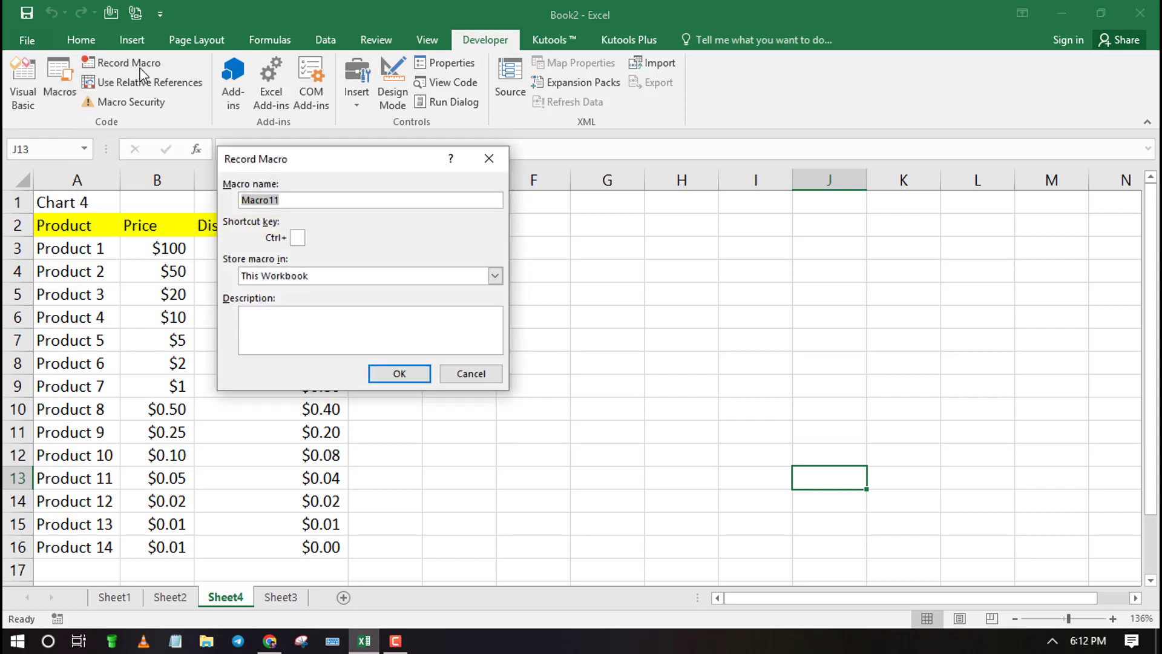
left_click(300, 198)
left_click(295, 244)
left_click(263, 319)
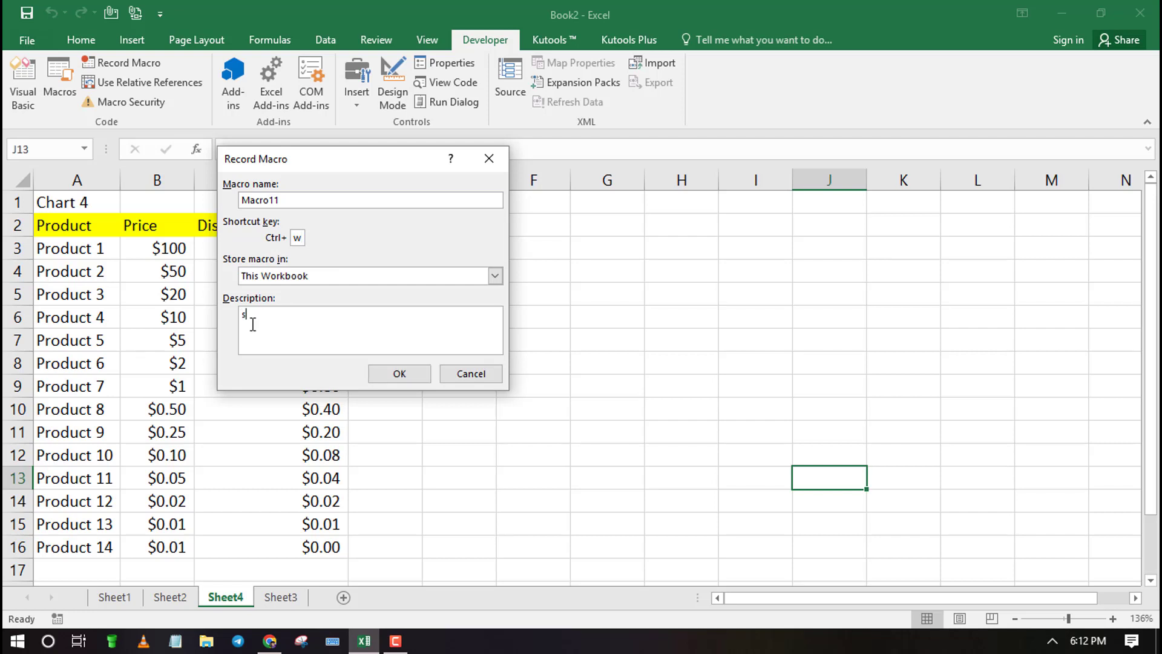
left_click(304, 278)
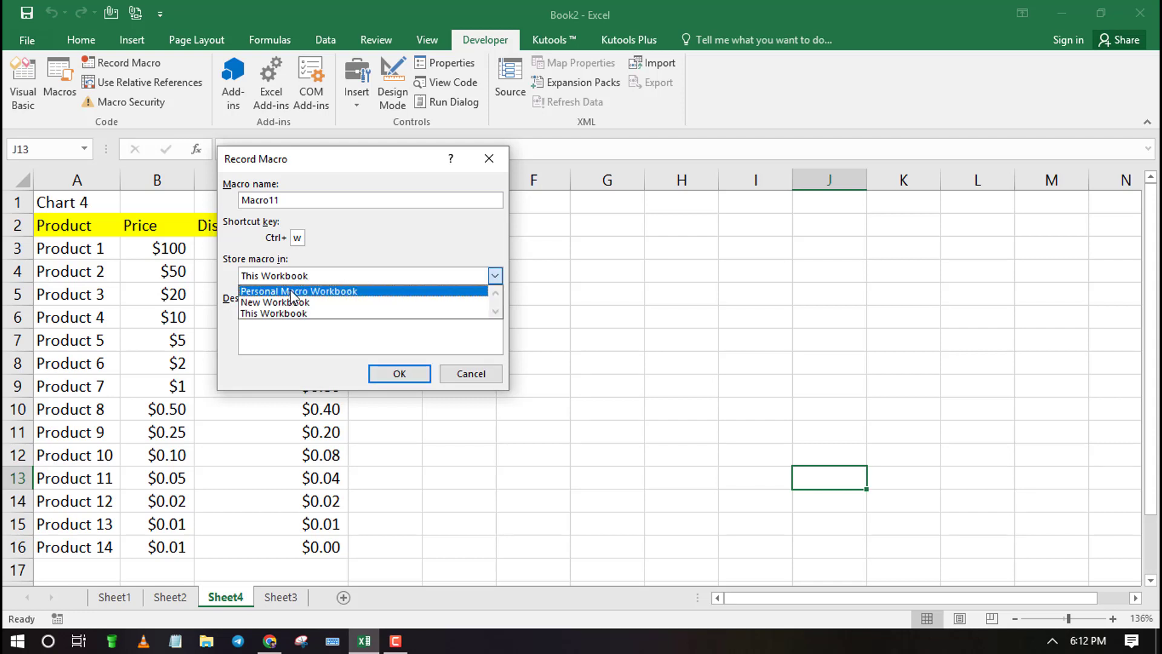
left_click(303, 315)
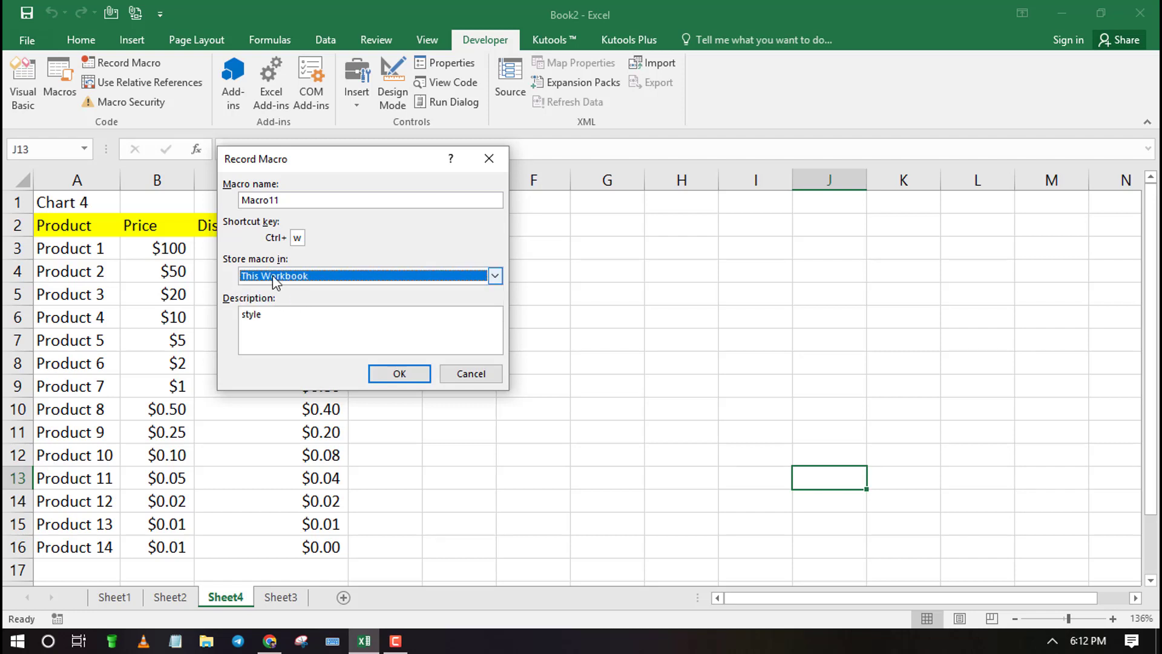
left_click(397, 375)
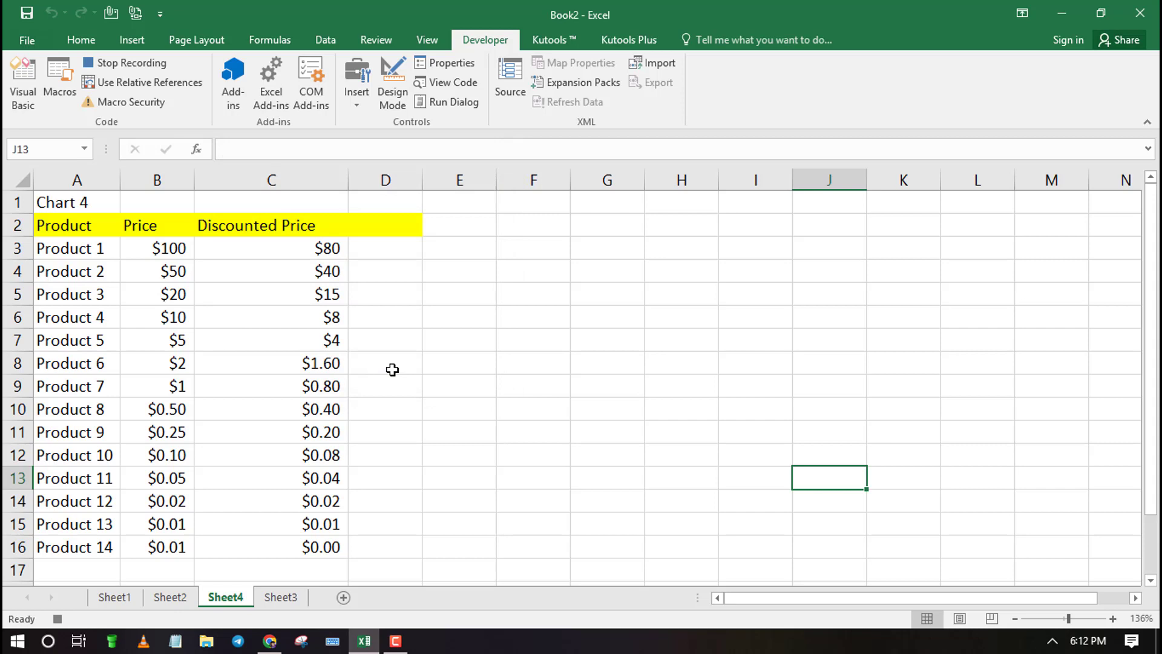
Step: Raise Product 1 in cell A3 to font size 14 and fill it light blue
left_click(85, 249)
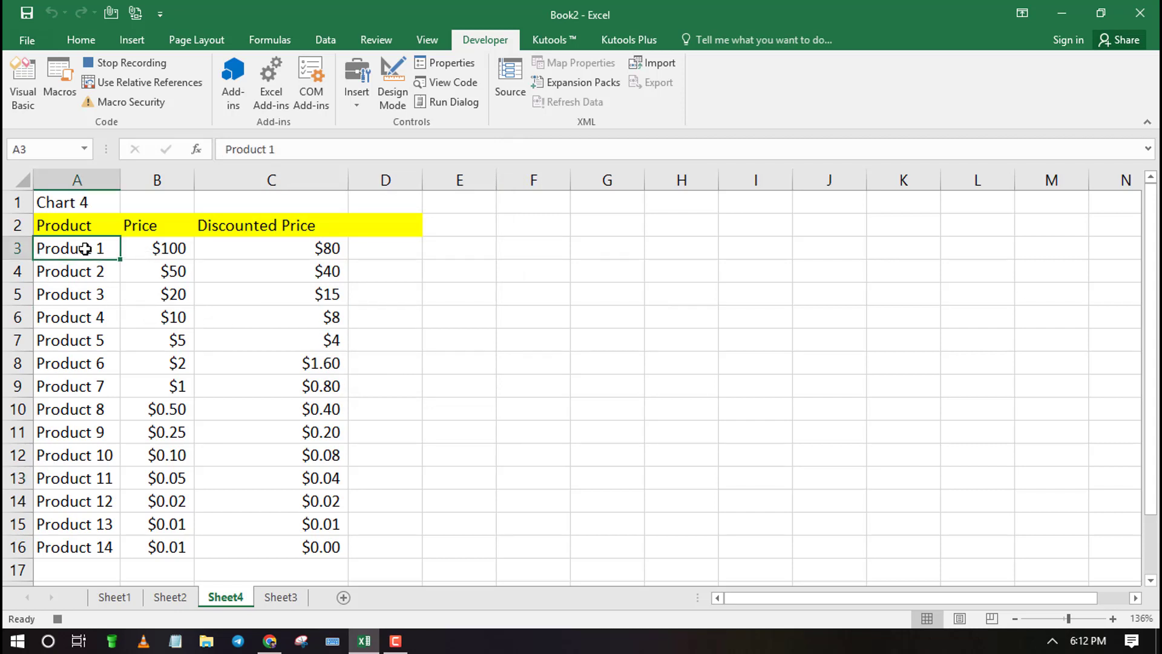
left_click(85, 40)
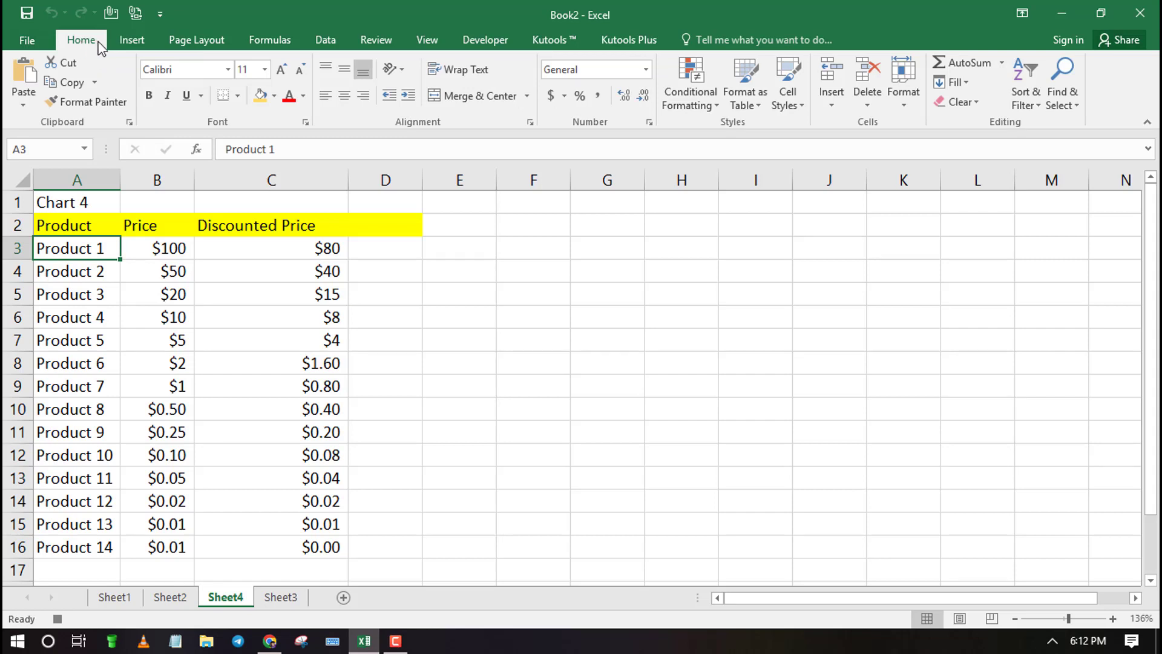
left_click(281, 70)
left_click(281, 70)
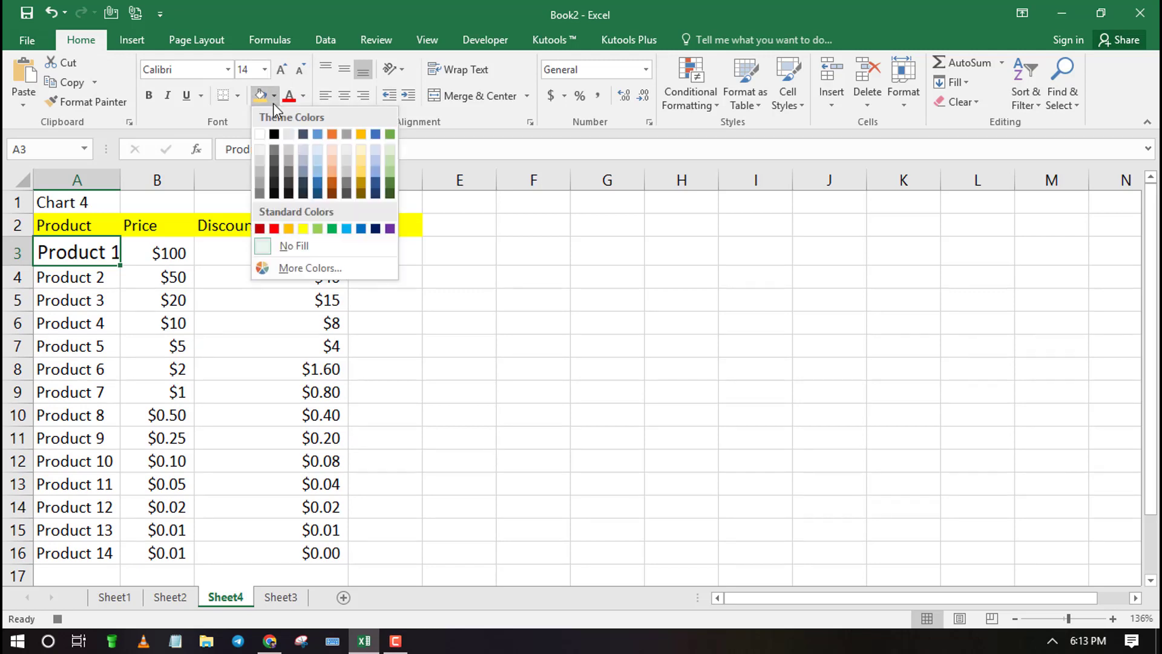
left_click(274, 96)
left_click(320, 173)
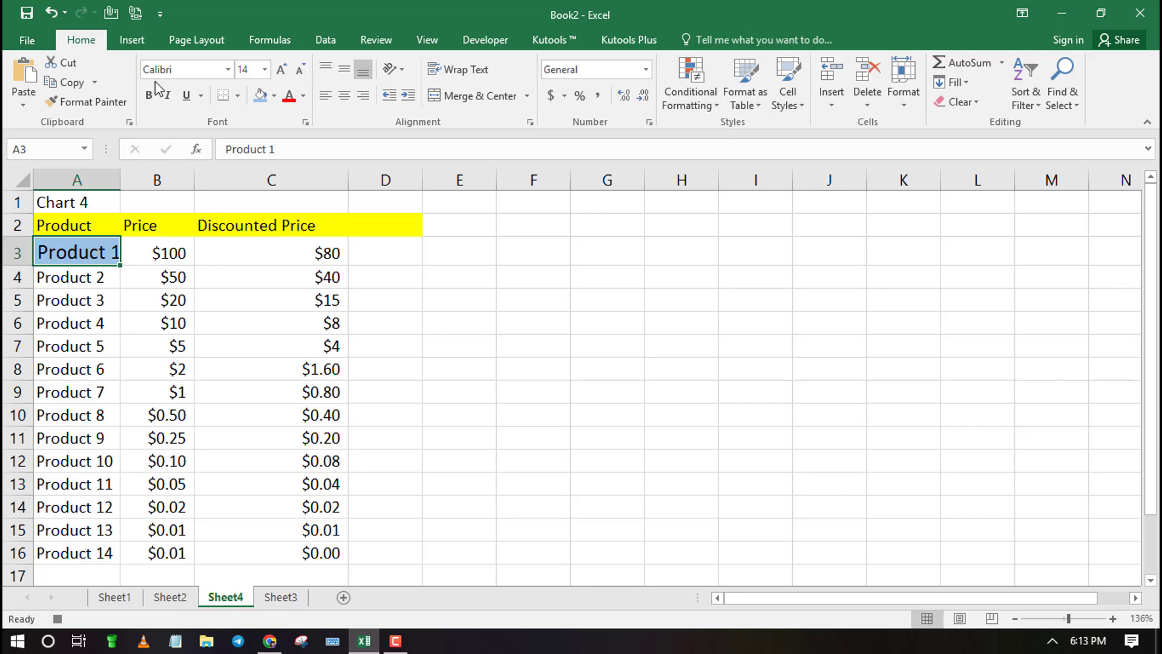
left_click(477, 42)
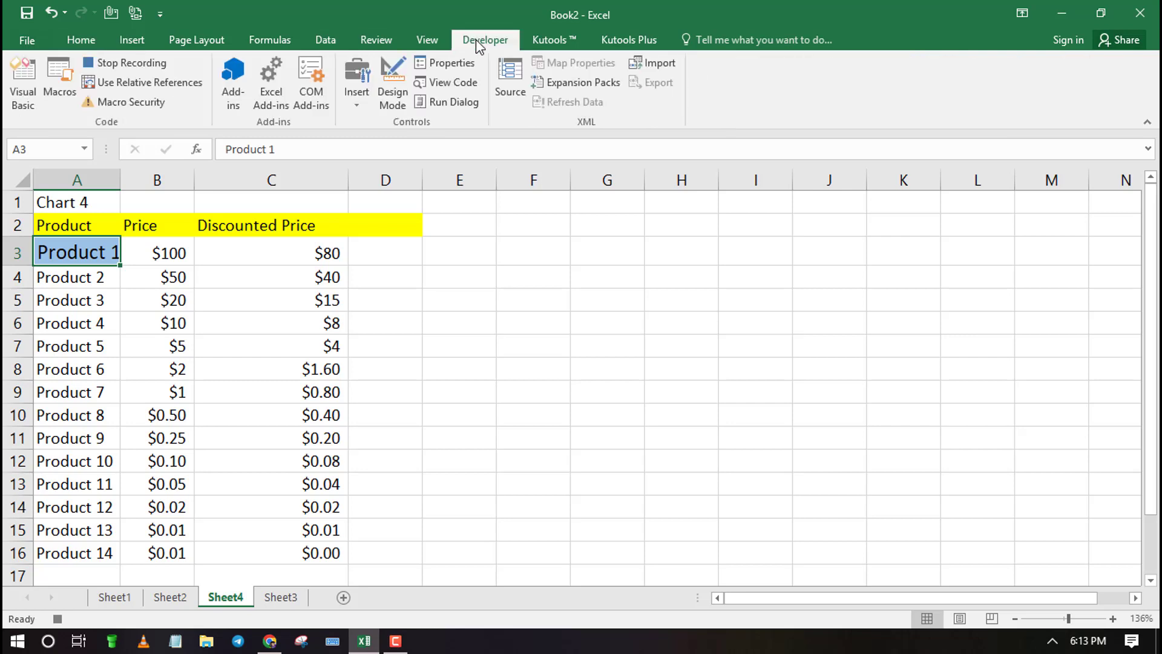
Step: Stop the Macro11 recording and run the macro with Ctrl+Shift+M on Product 4 in A6
left_click(127, 63)
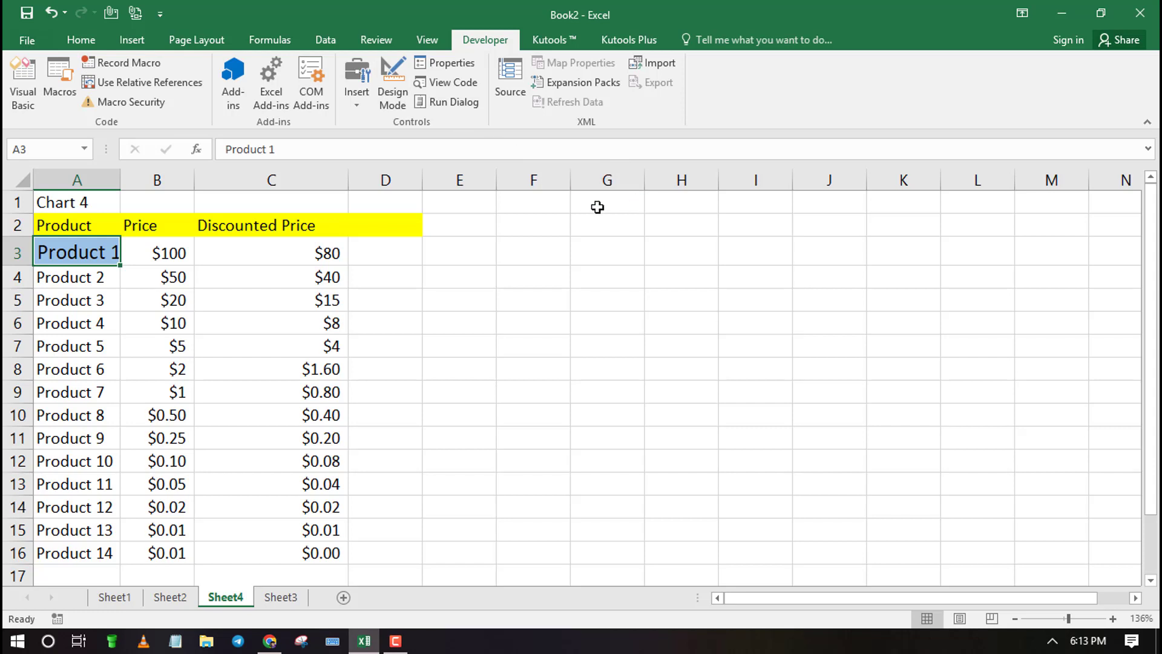
left_click(91, 323)
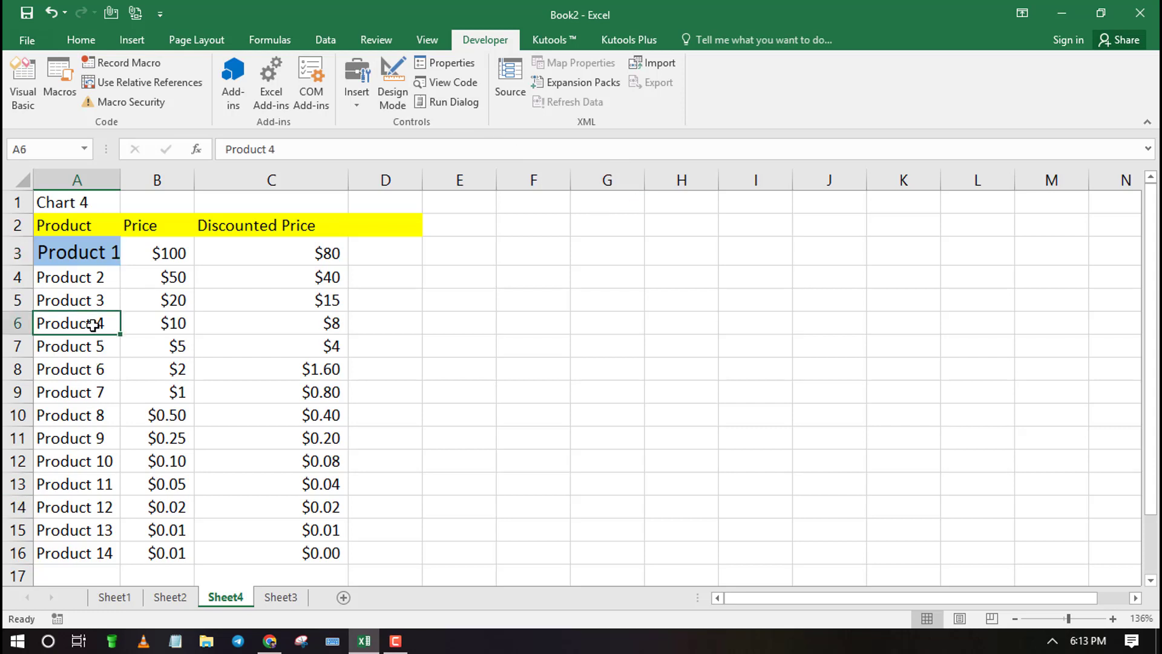
key("ctrl+shift+m")
Step: On Sheet3, run the macro with Ctrl+Shift+M on Product 1 (A3) and Product 3 (A5)
left_click(270, 598)
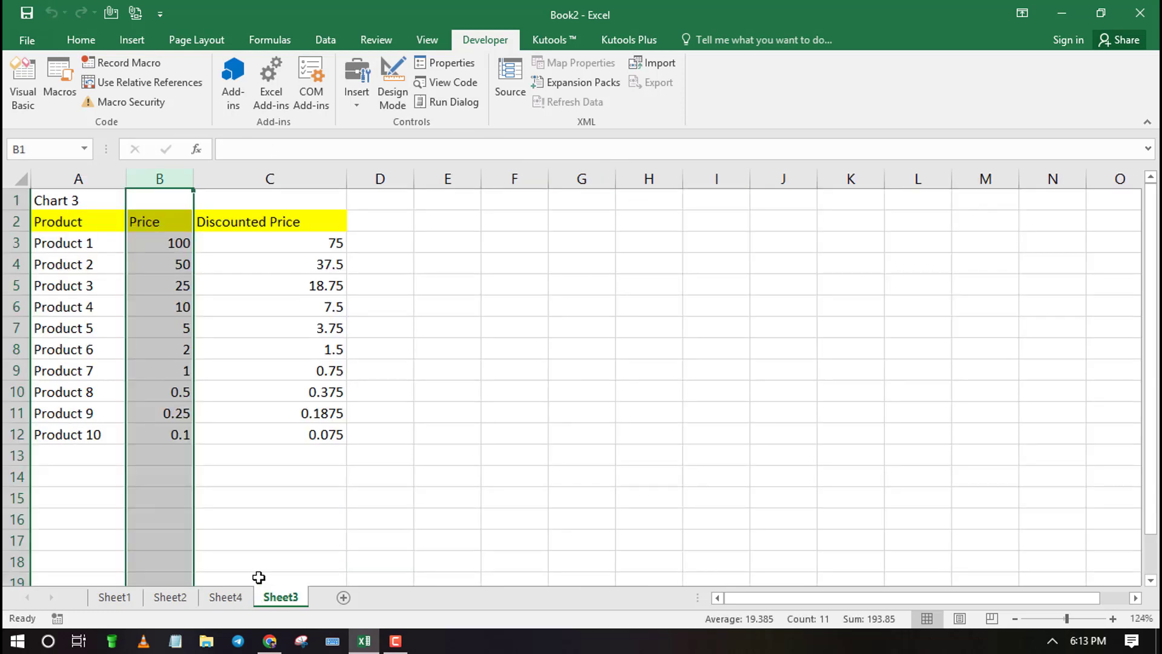
left_click(61, 248)
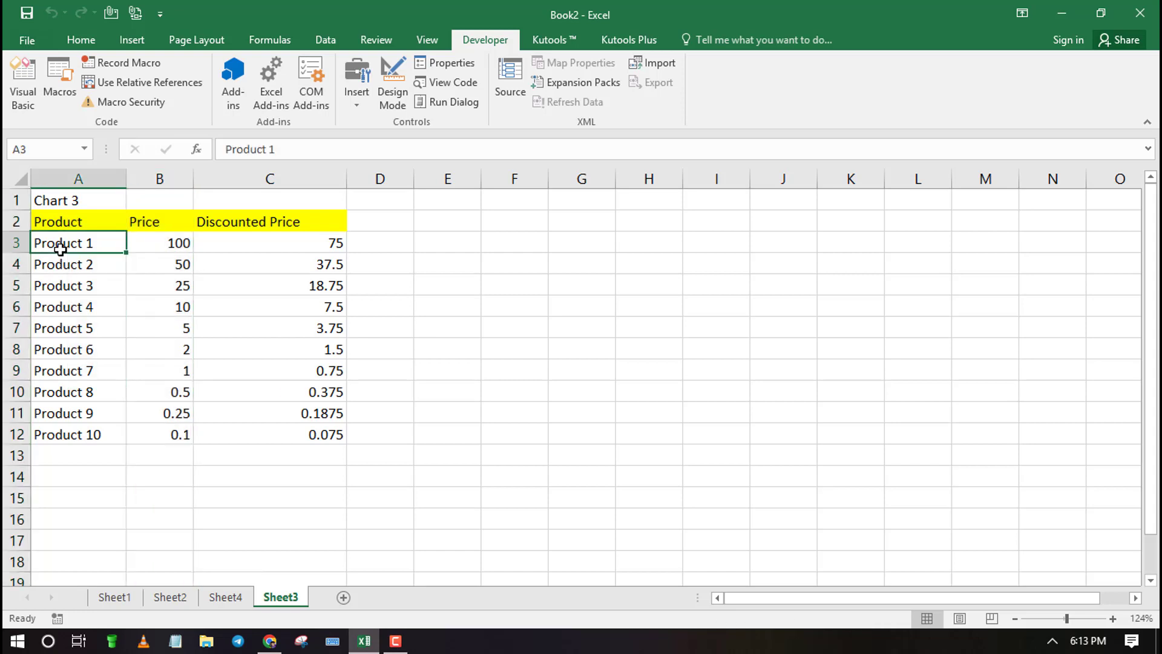
key("ctrl+shift+m")
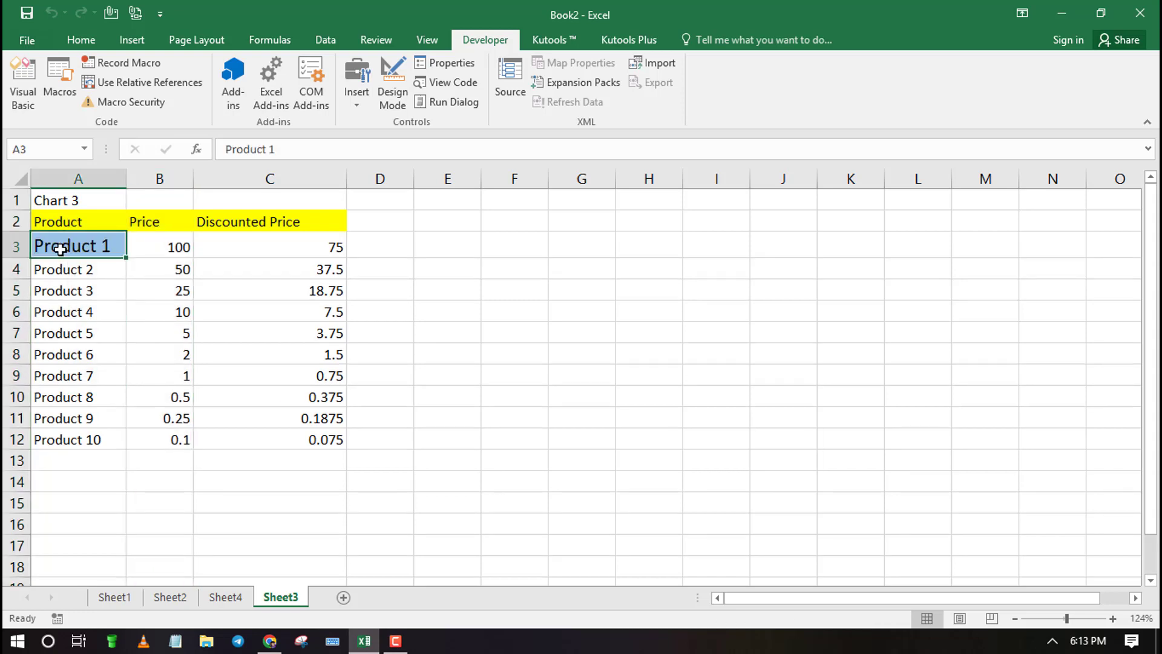
left_click(86, 291)
key("ctrl+shift+m")
Step: Start recording a second macro, Macro12, with its own shortcut key
left_click(115, 61)
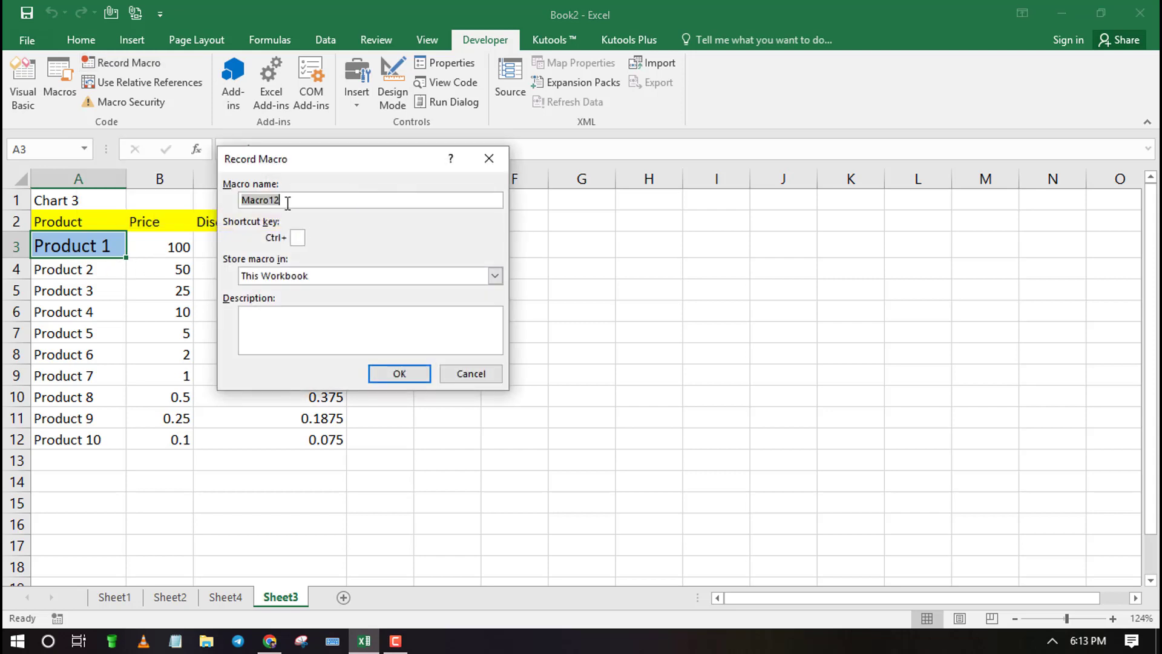
left_click(297, 237)
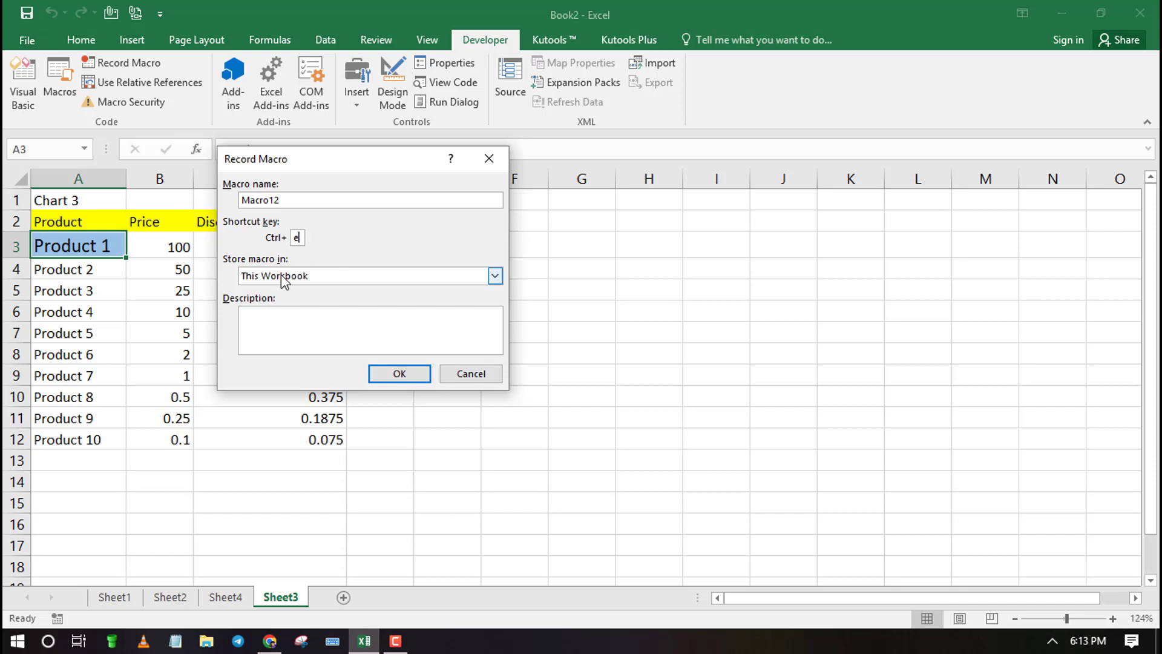
left_click(400, 373)
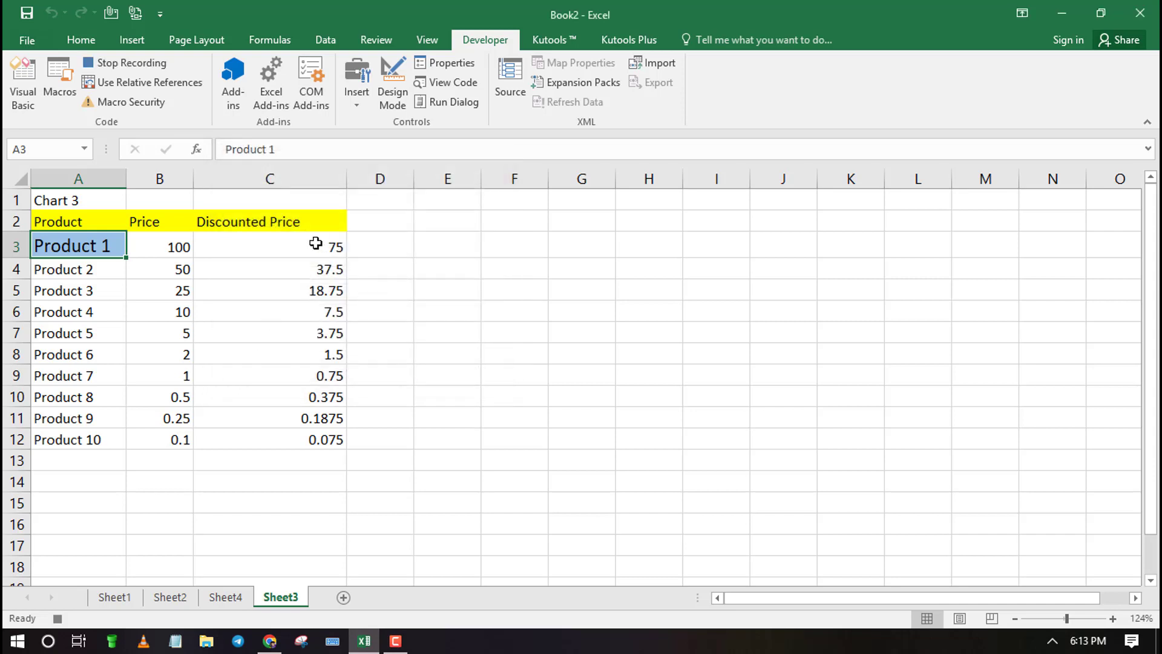
Step: Enlarge Product 3 in cell A5 to font size 14 and fill it orange
left_click(129, 296)
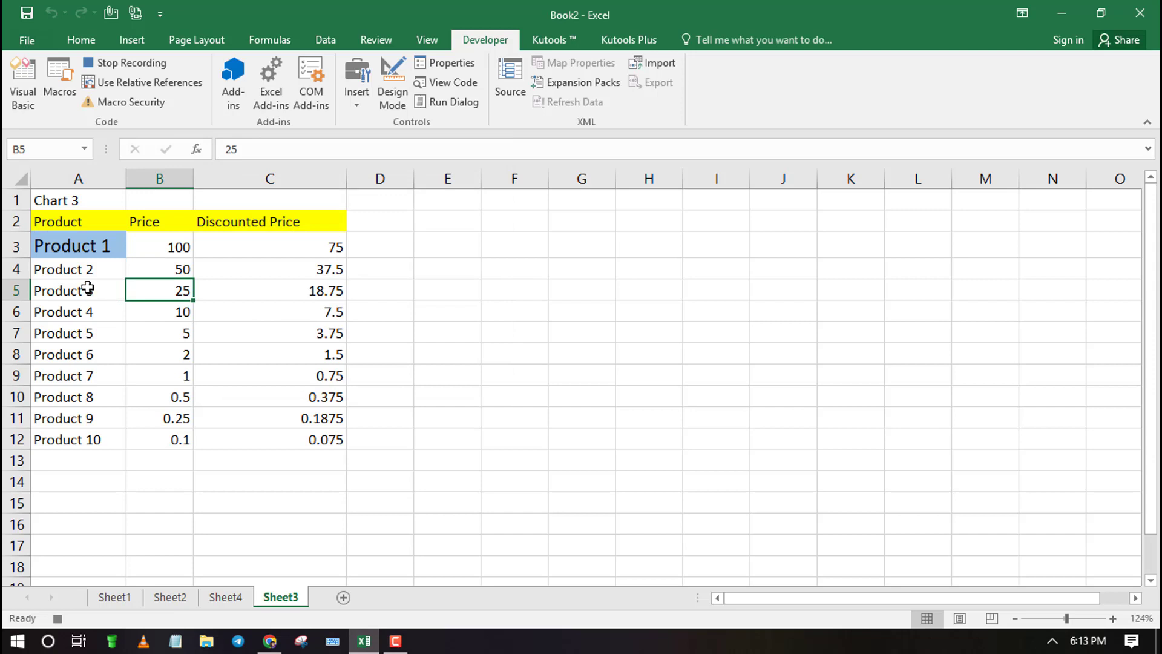
left_click(75, 293)
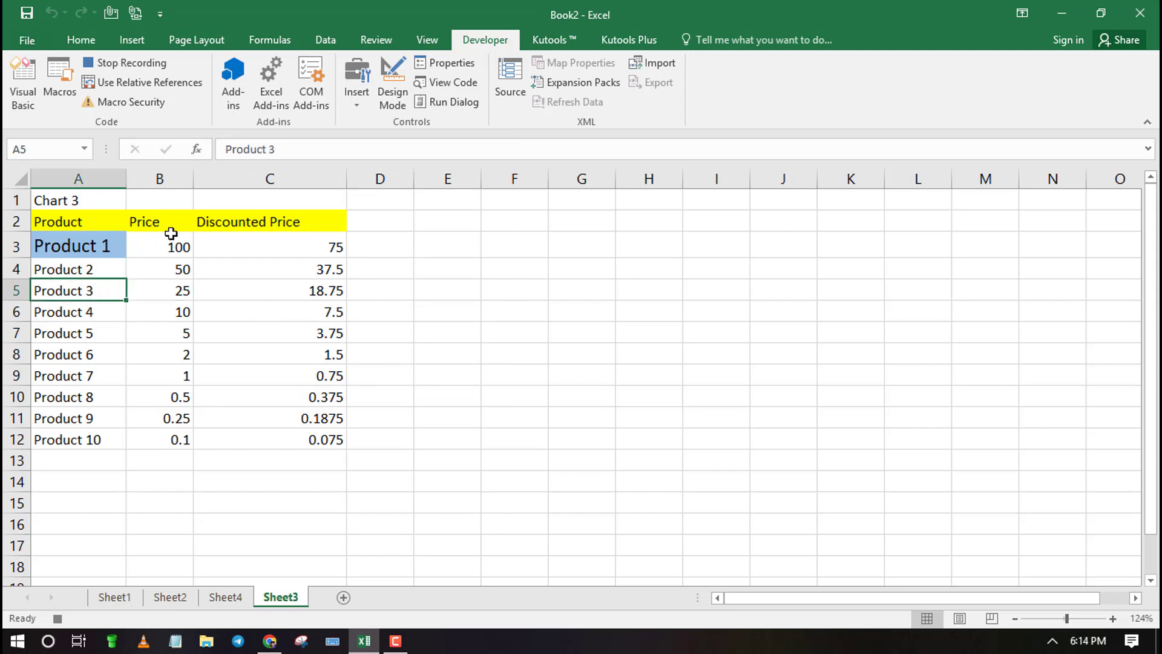
left_click(80, 40)
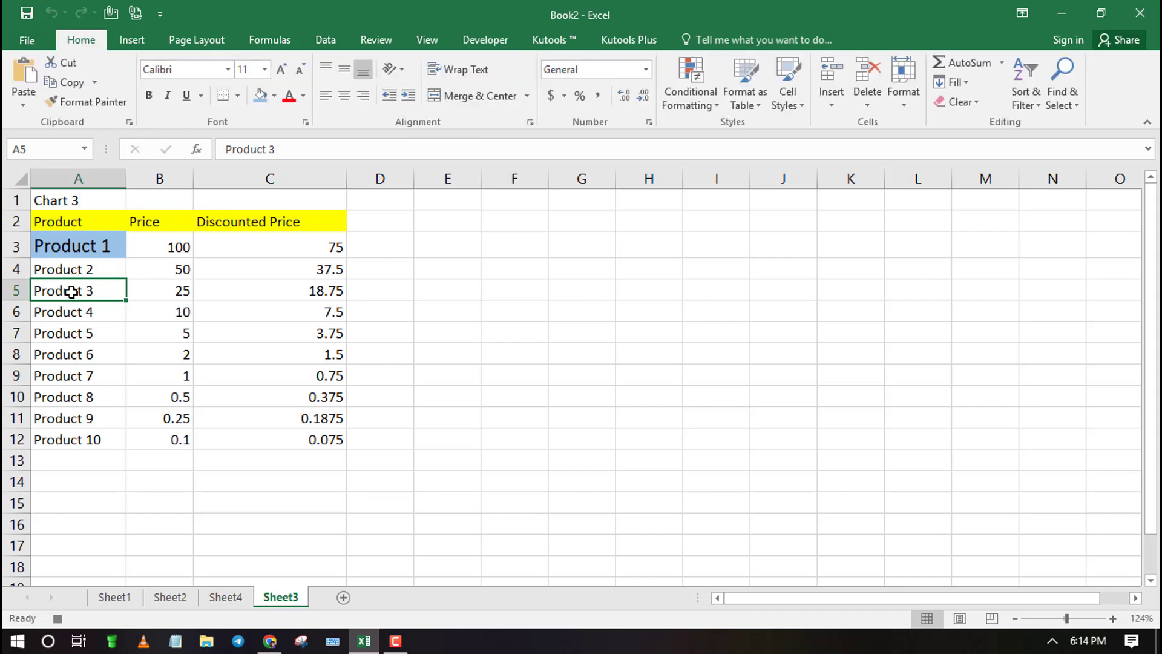
left_click(282, 70)
left_click(288, 71)
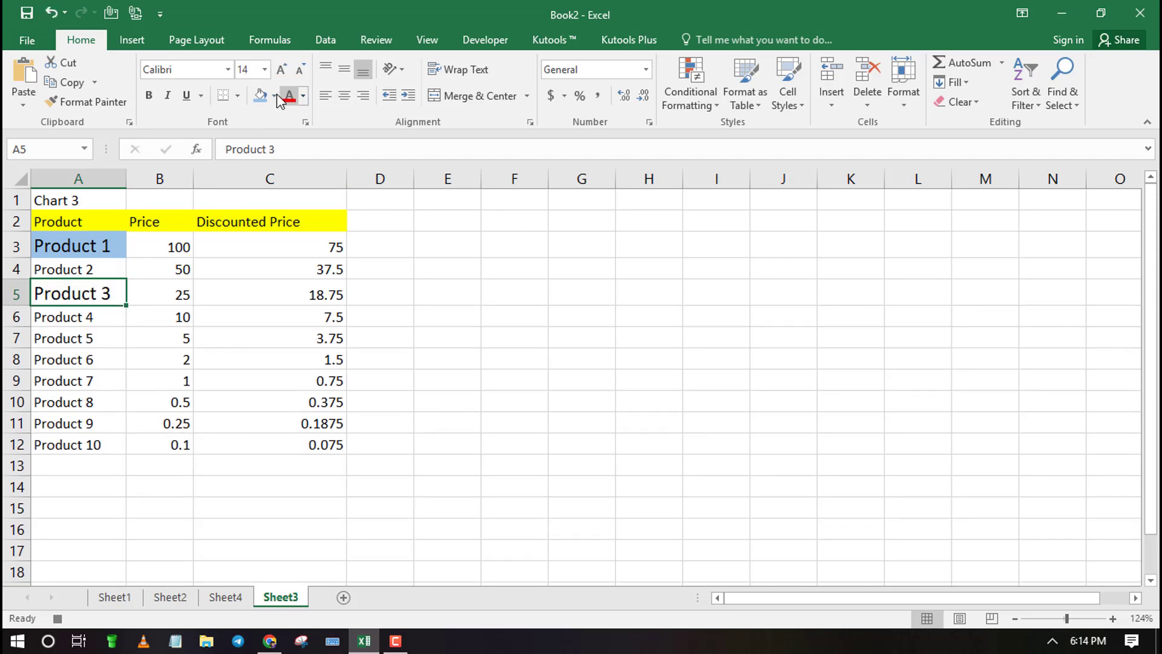
left_click(274, 95)
left_click(332, 134)
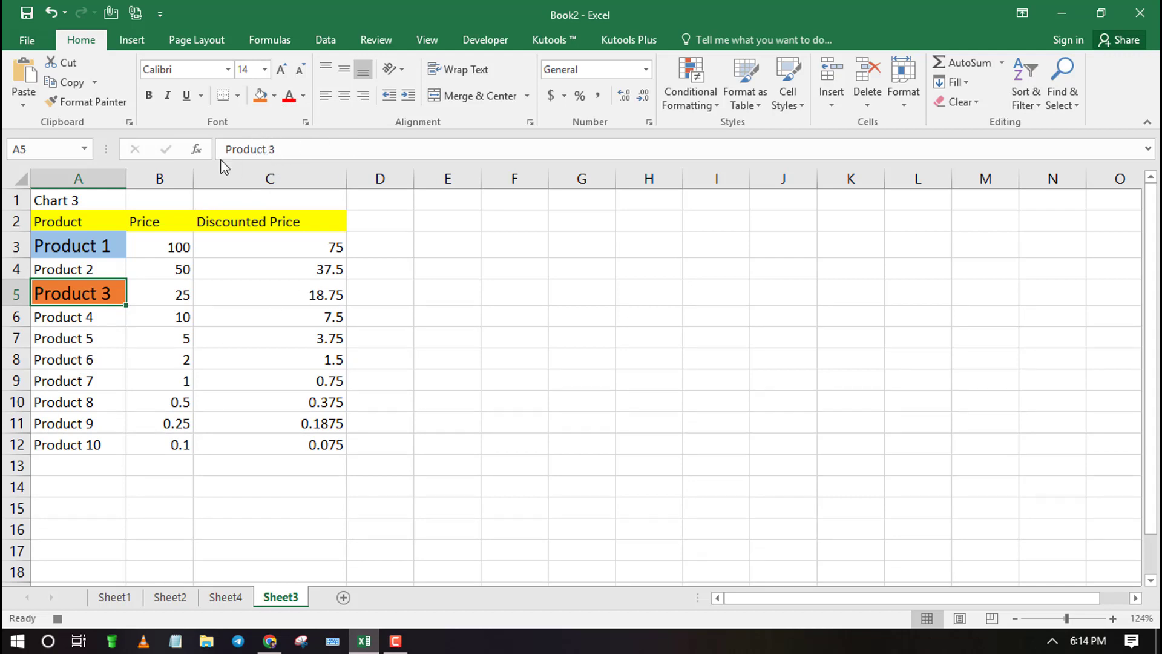
left_click(486, 44)
Step: Stop the second macro recording and reselect the Product 3 cell
left_click(137, 63)
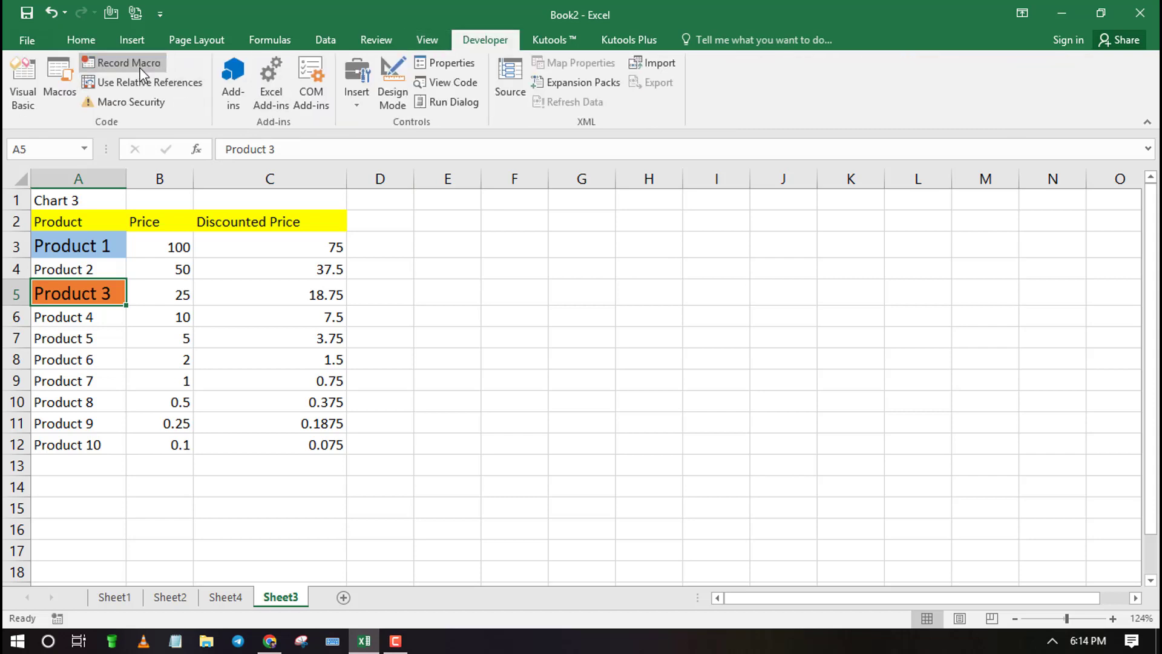
left_click(66, 357)
left_click(92, 299)
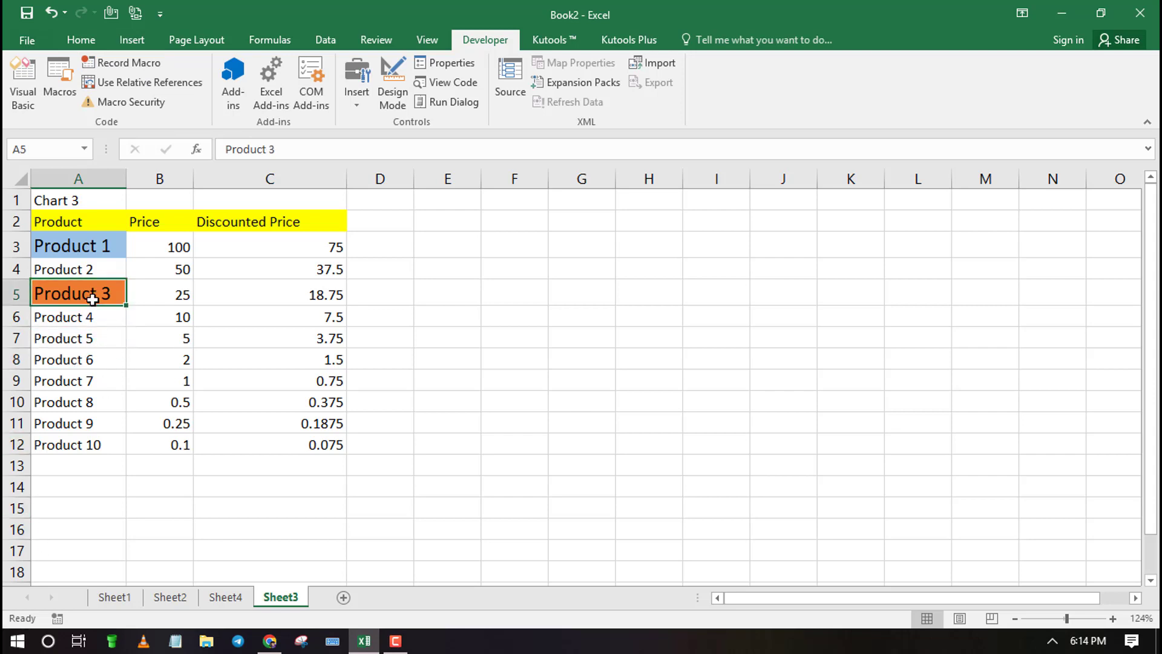
Step: On Sheet4, try applying the orange macro style to Product 3 and Product 7
left_click(238, 598)
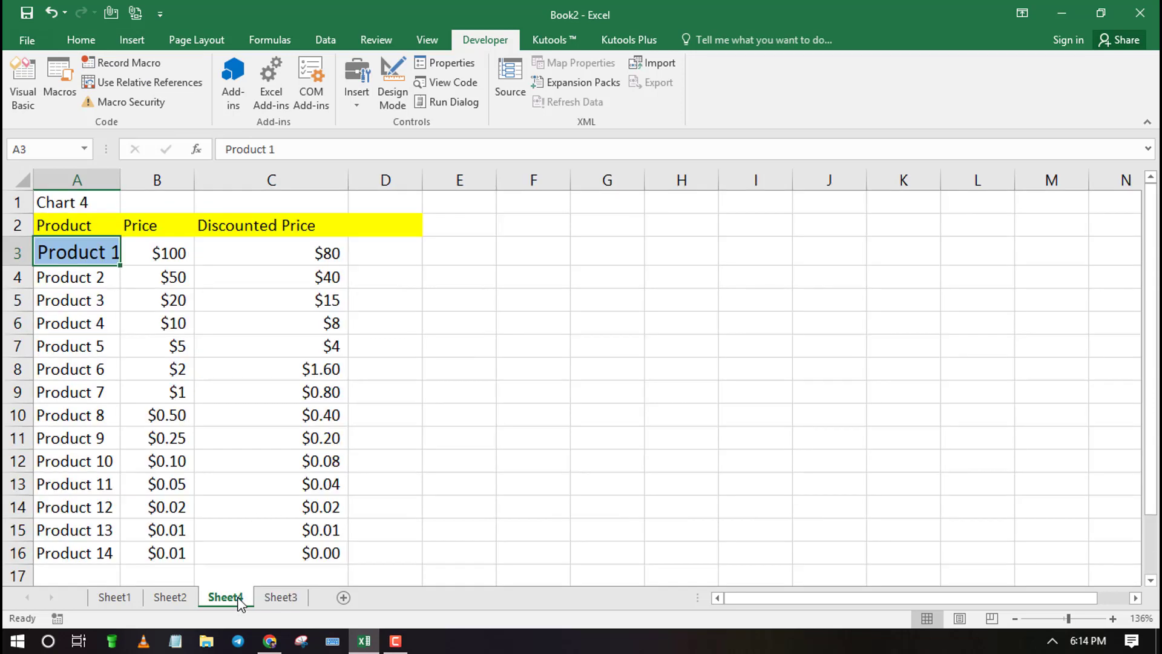
left_click(91, 301)
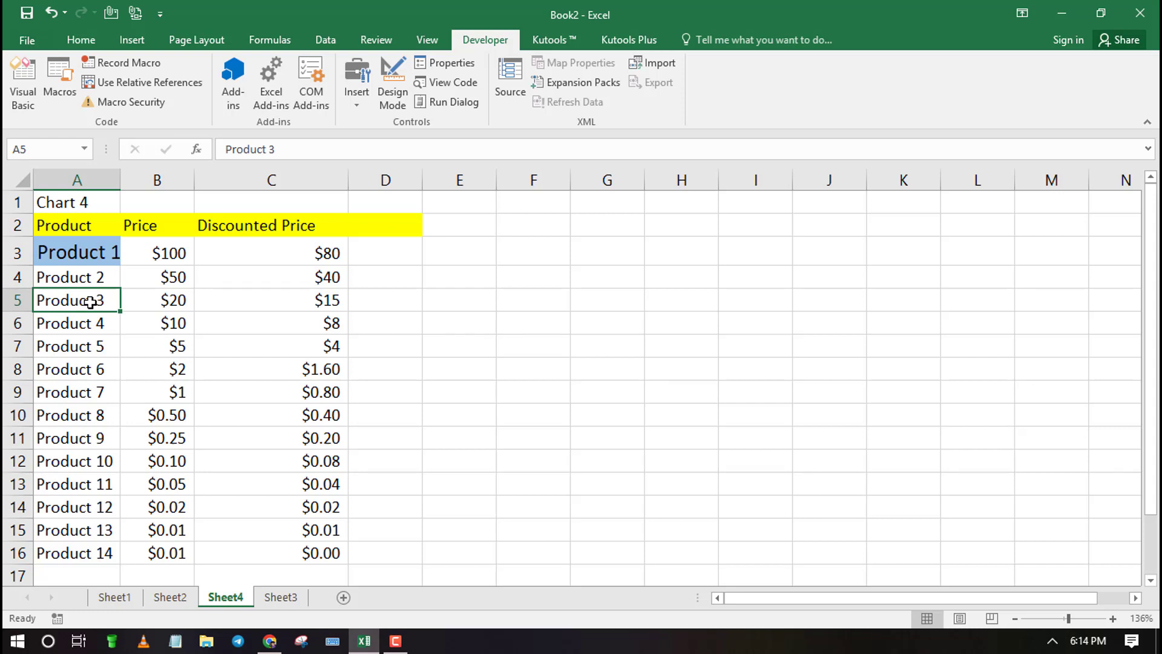
double_click(90, 301)
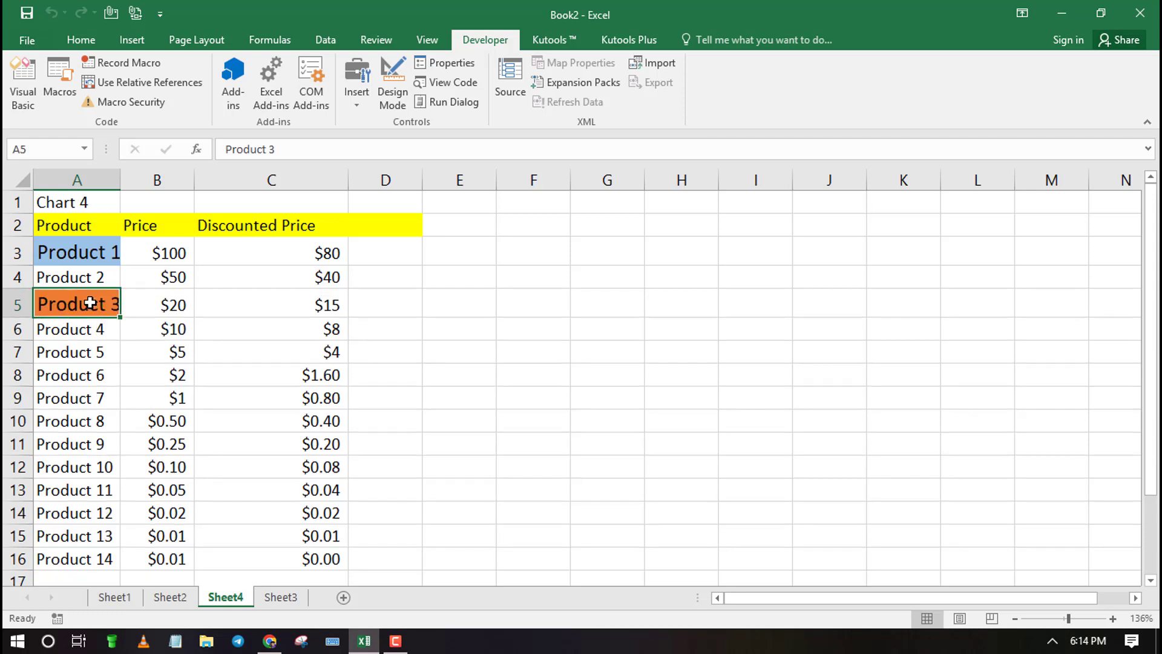
left_click(114, 388)
key("Up")
key("Up")
key("Up")
key("Up")
left_click(280, 598)
Step: Run the macros on the Sheet2 product cell (Ctrl+Shift+M) and Sheet1 iPad Pro (Ctrl+Shift+H)
left_click(170, 598)
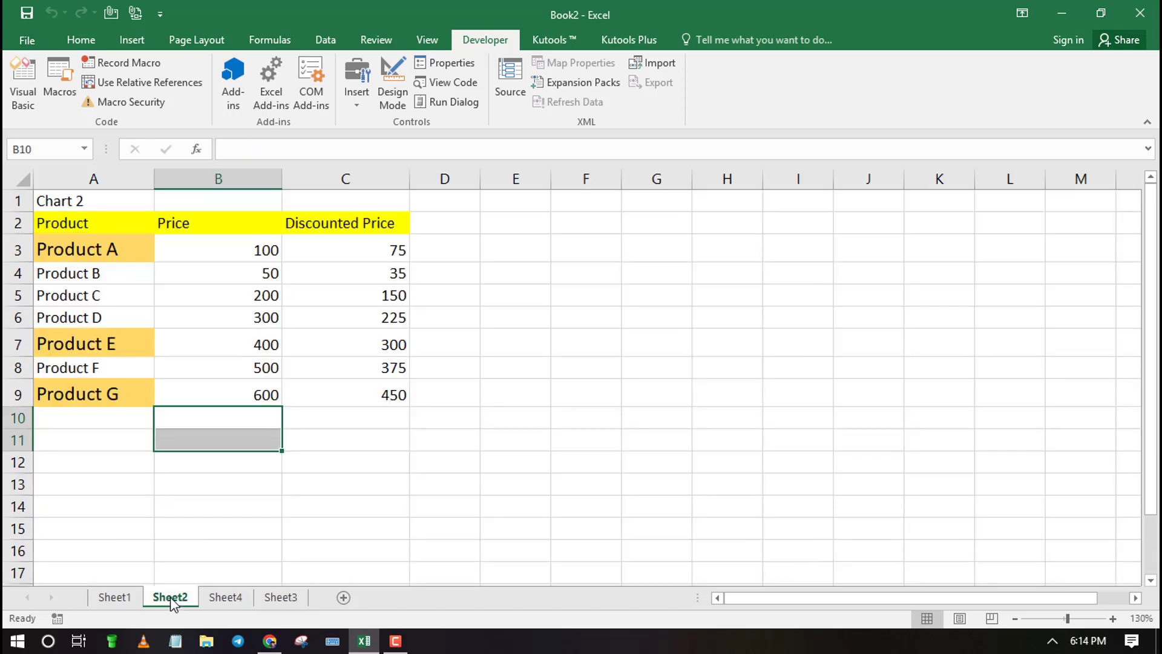
left_click(84, 254)
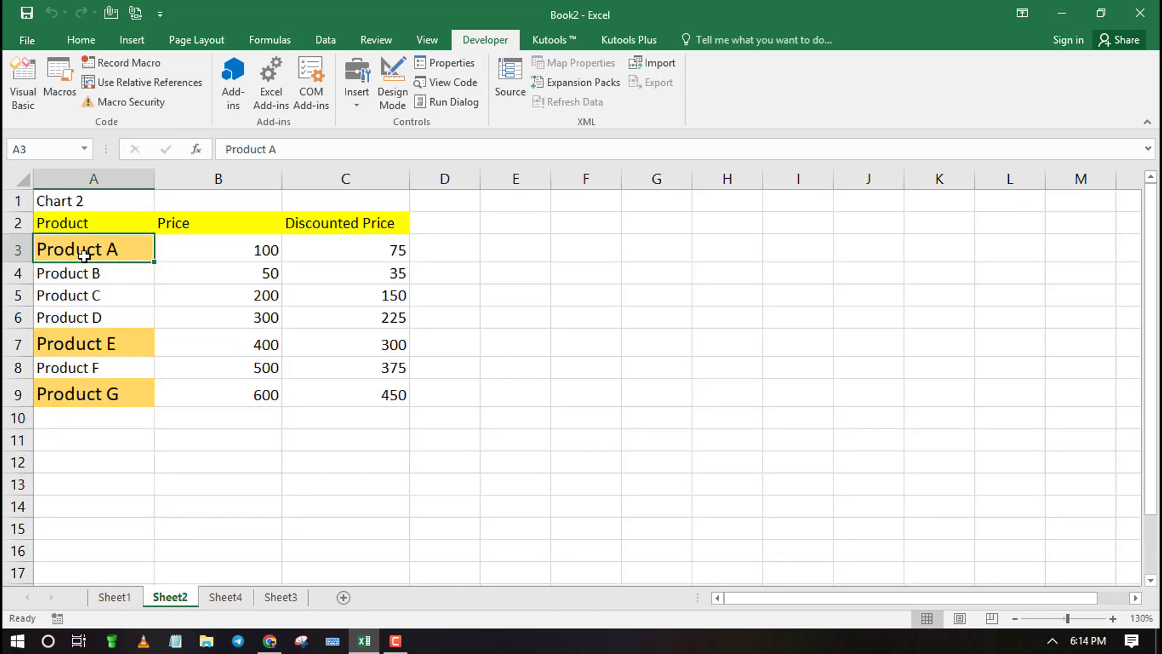
key("ctrl+shift+m")
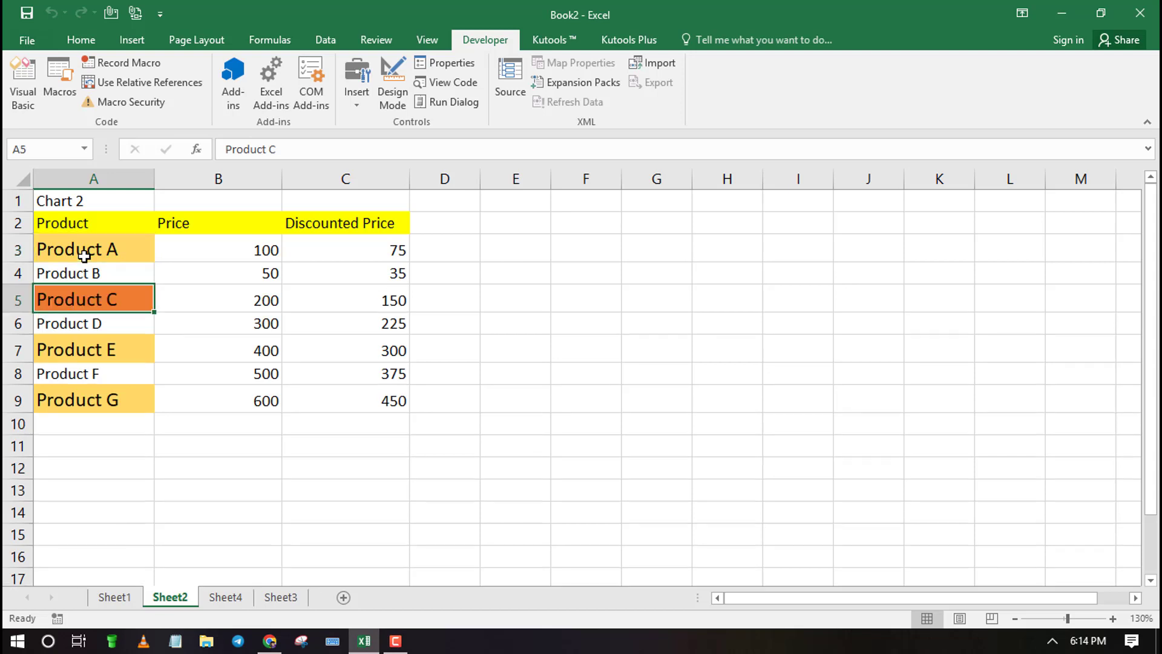
left_click(116, 598)
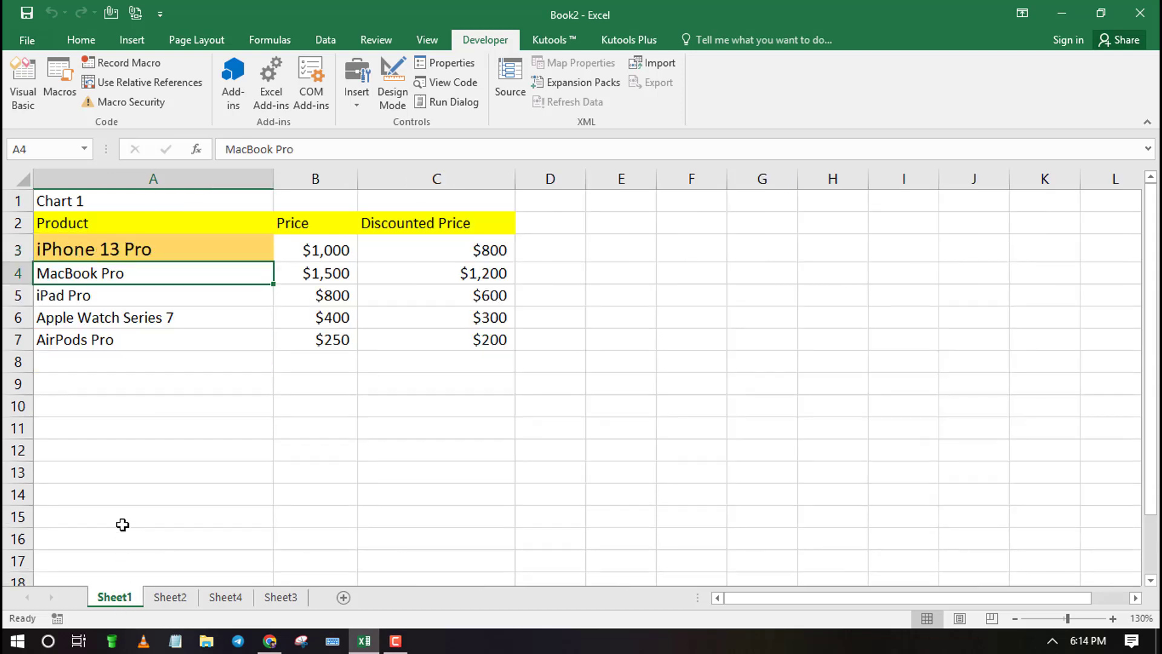
left_click(77, 296)
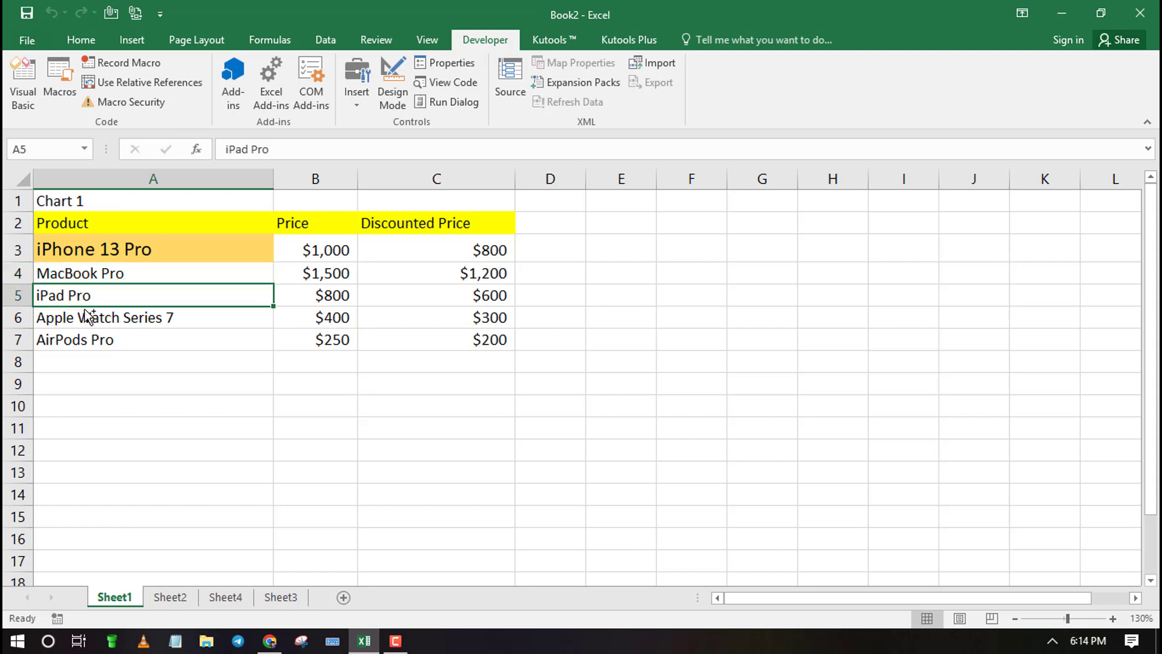
key("ctrl+shift+h")
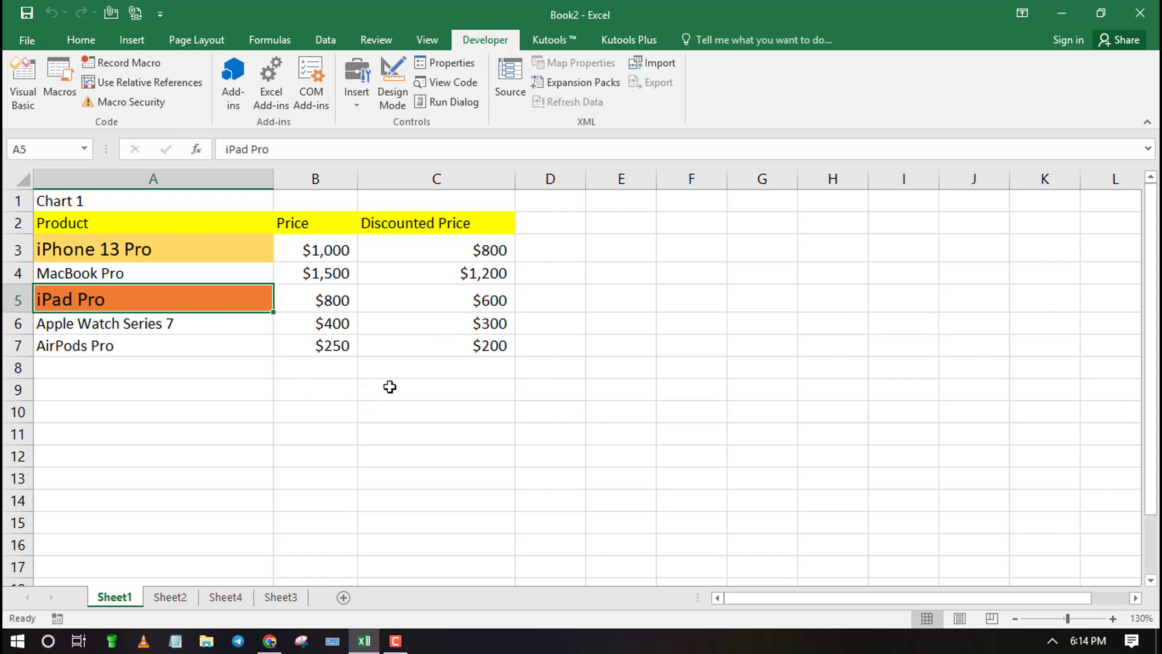
left_click(414, 369)
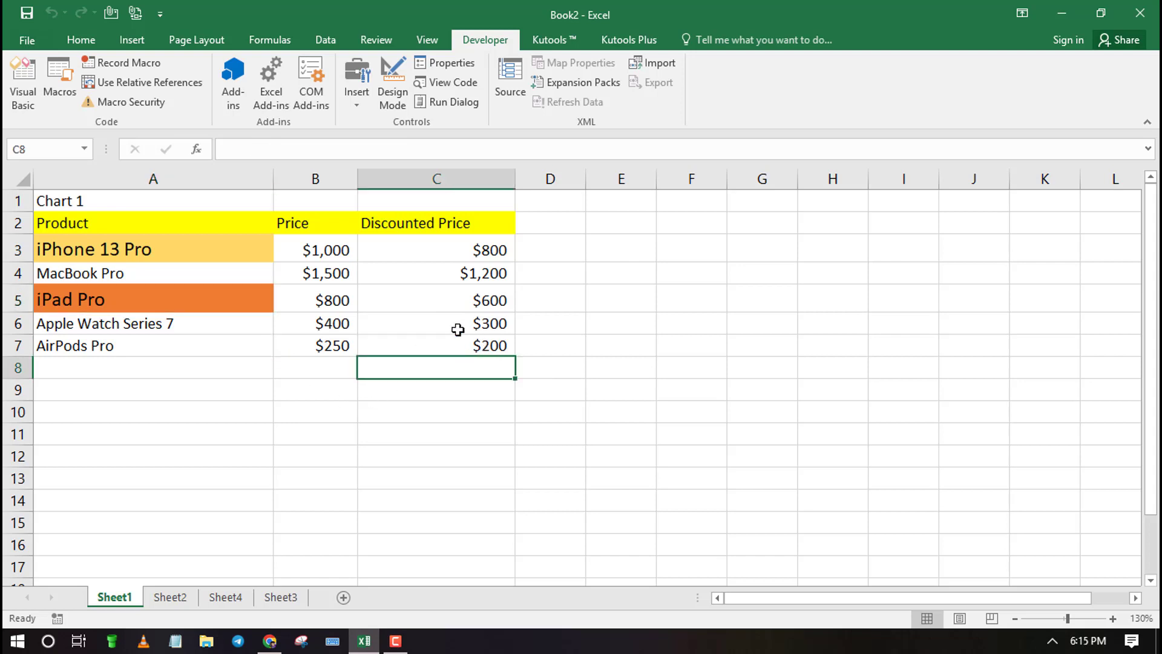
left_click(57, 616)
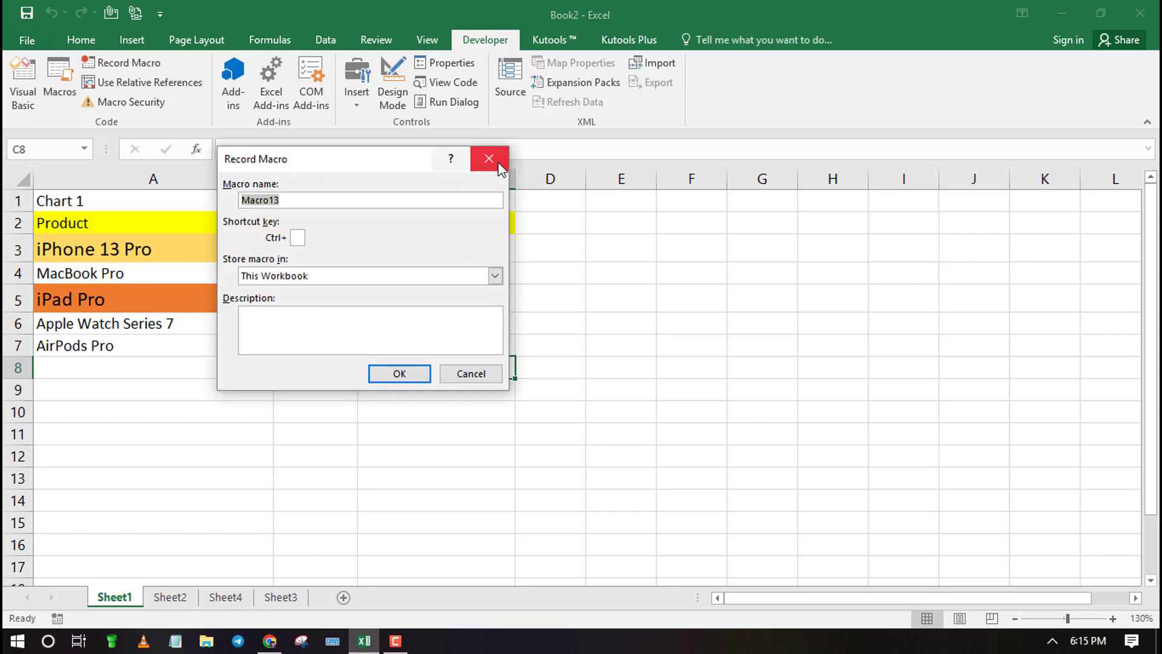
left_click(500, 169)
right_click(59, 618)
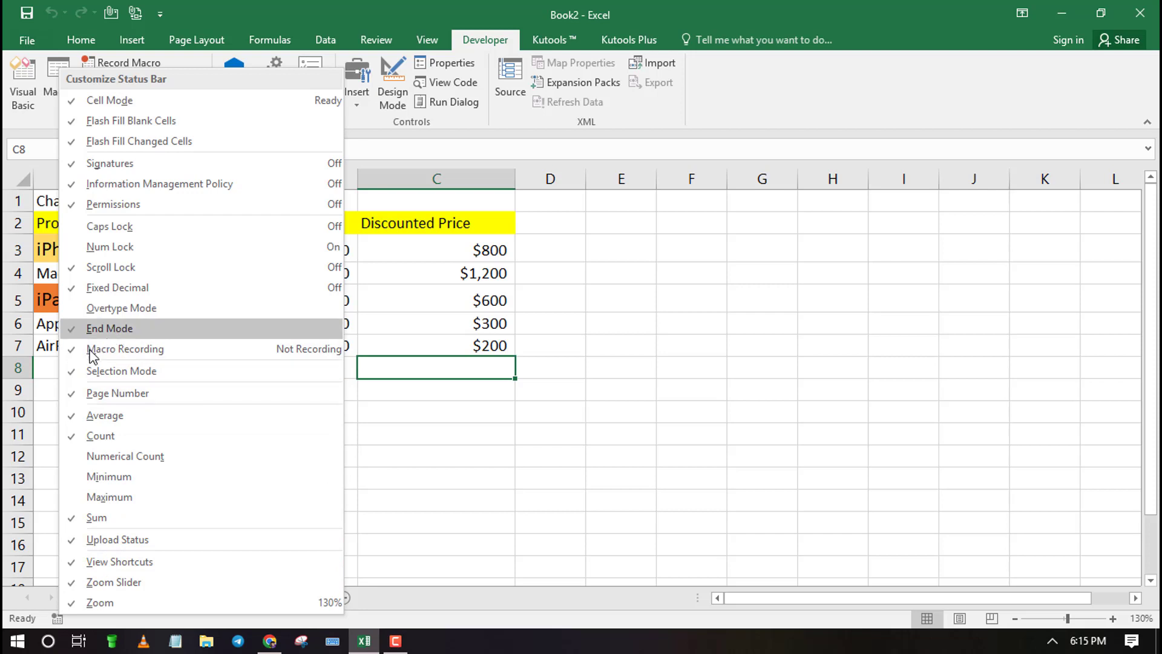
left_click(574, 410)
left_click(493, 430)
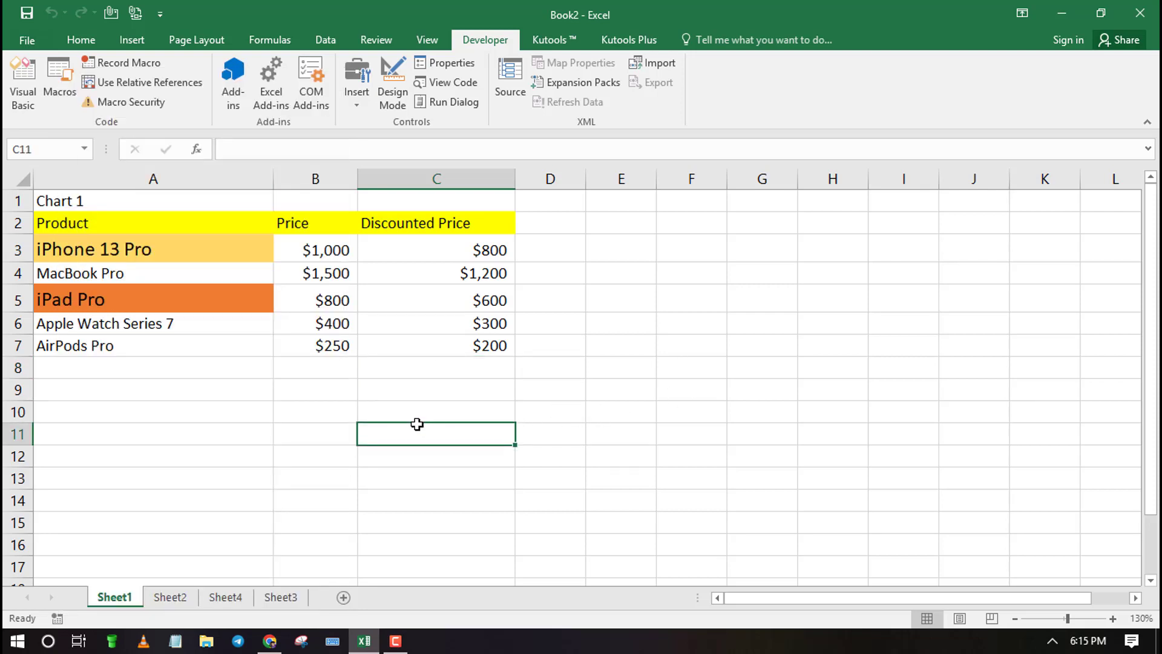
left_click(424, 347)
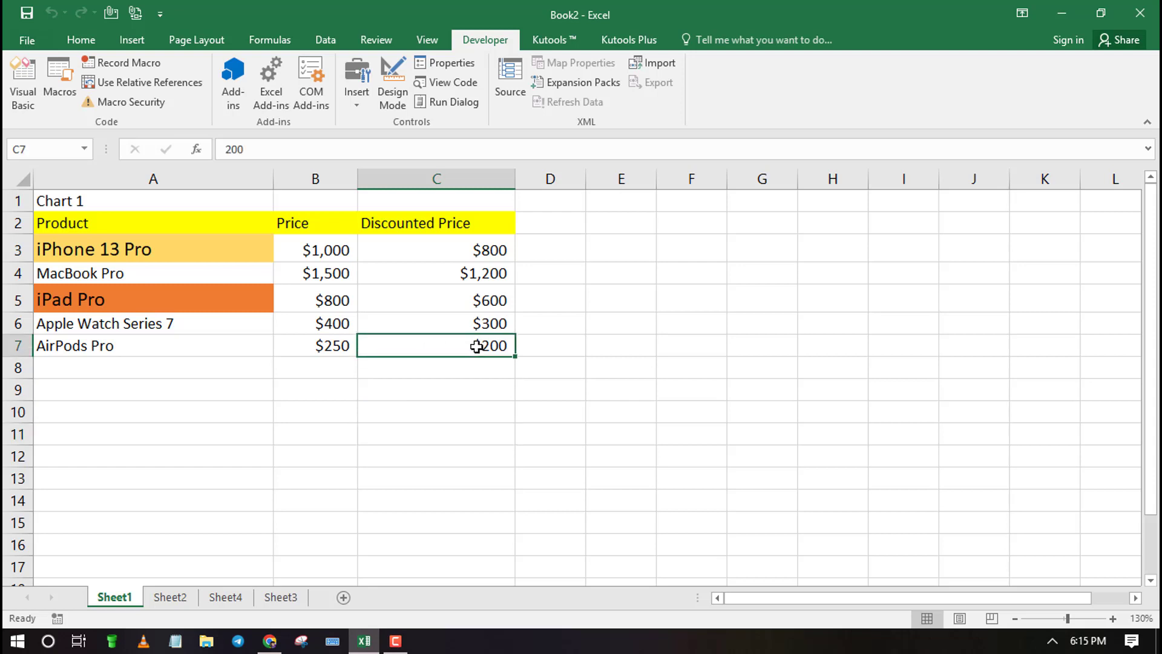